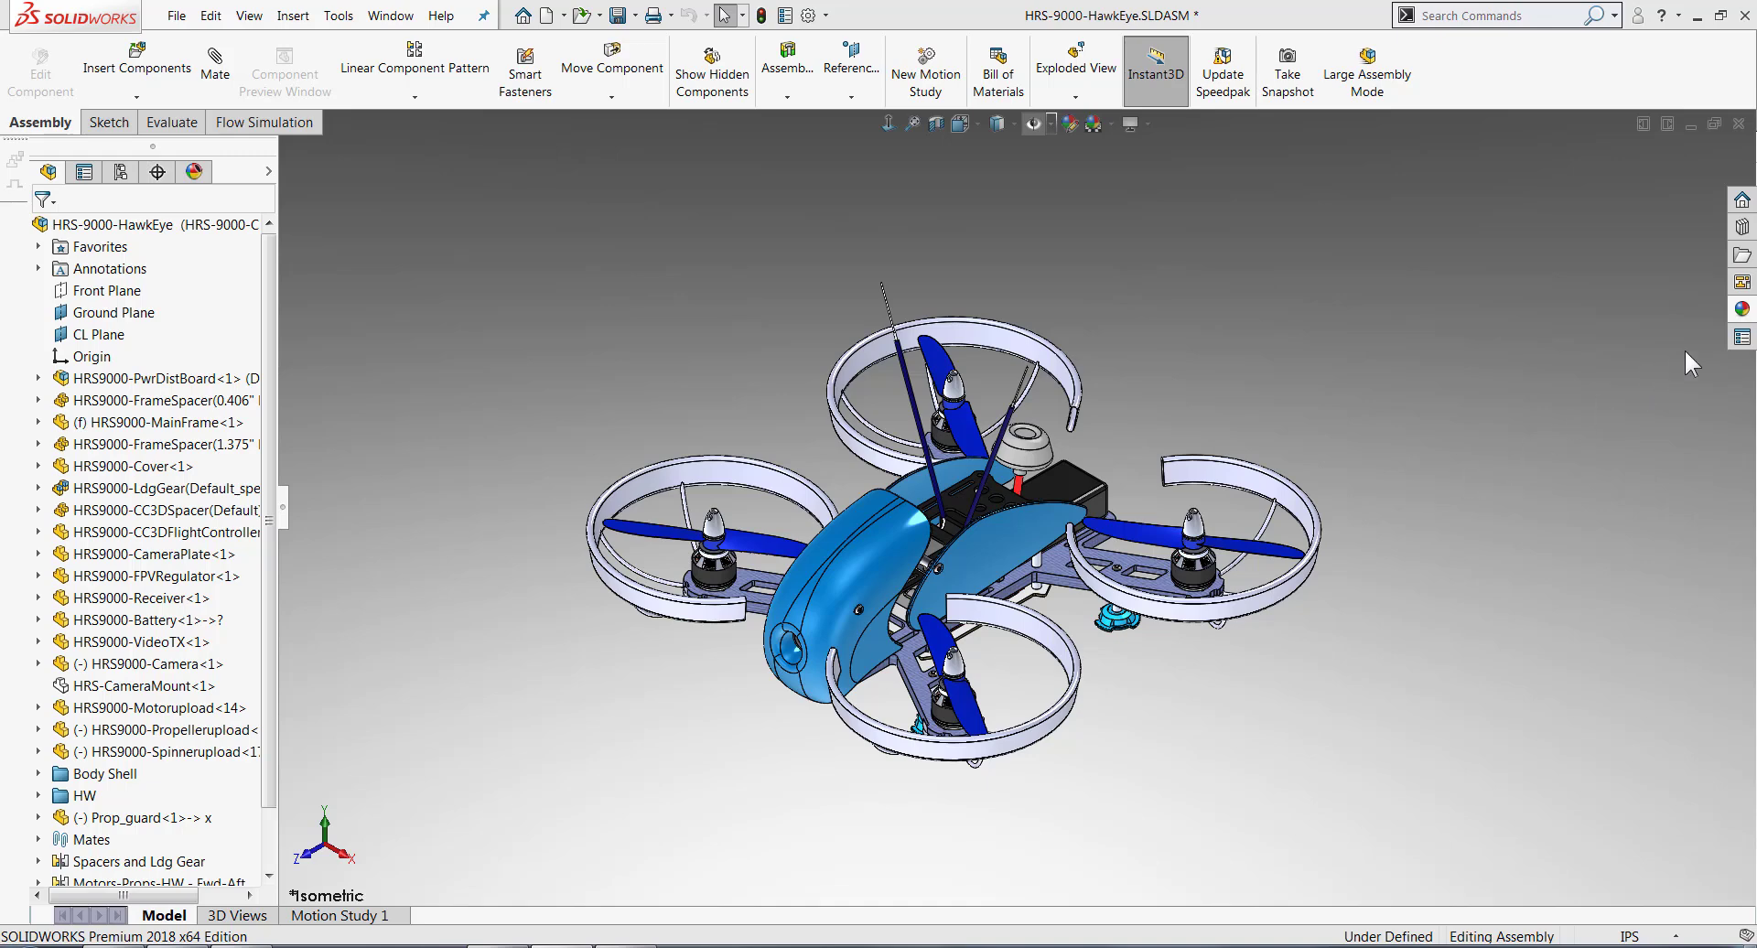
Step: Apply cream high gloss plastic from Plastic > High Gloss to the whole Prop_guard component
left_click(1750, 311)
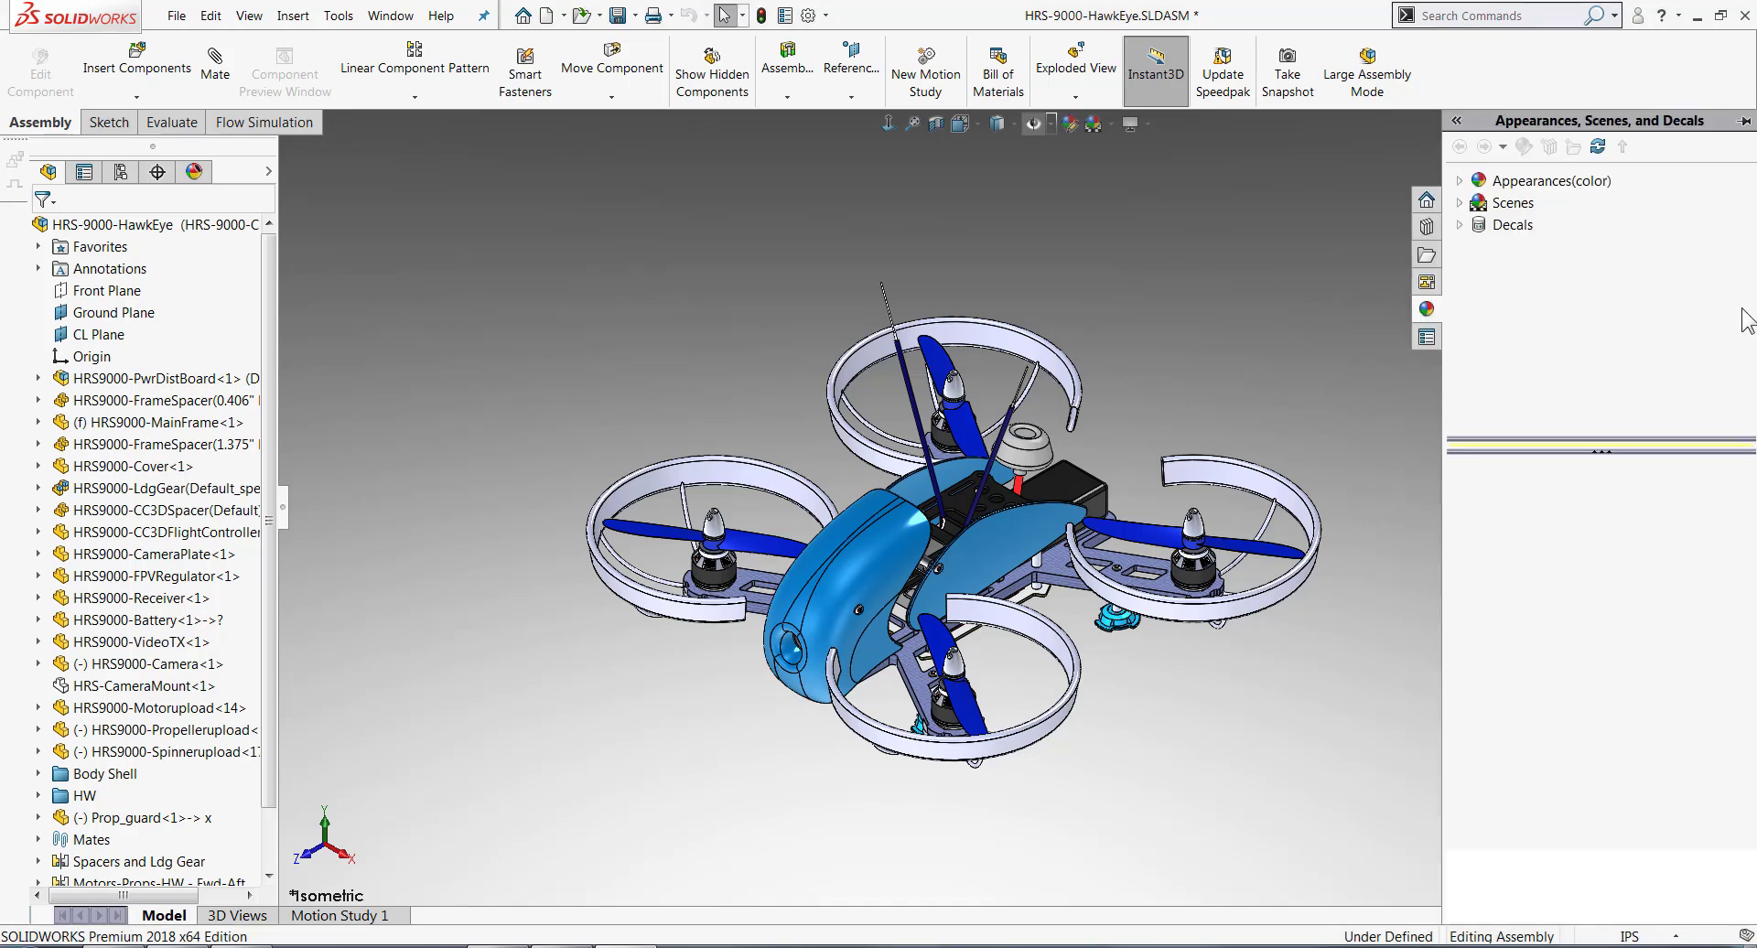
left_click(1460, 183)
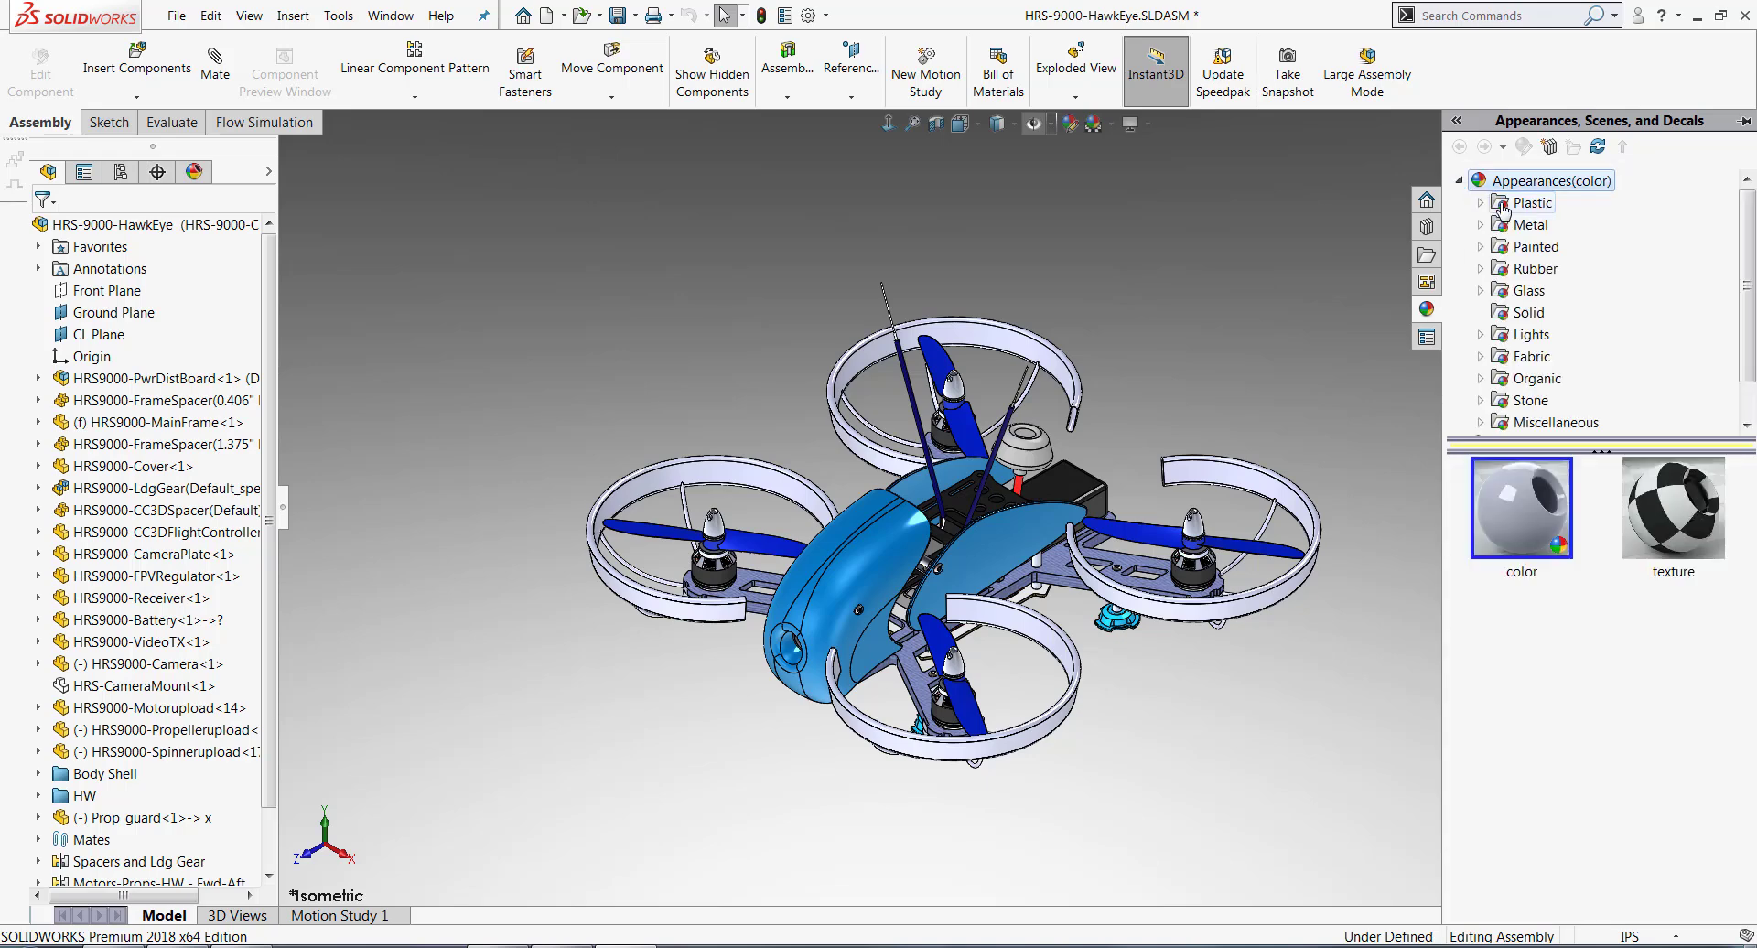
left_click(1481, 204)
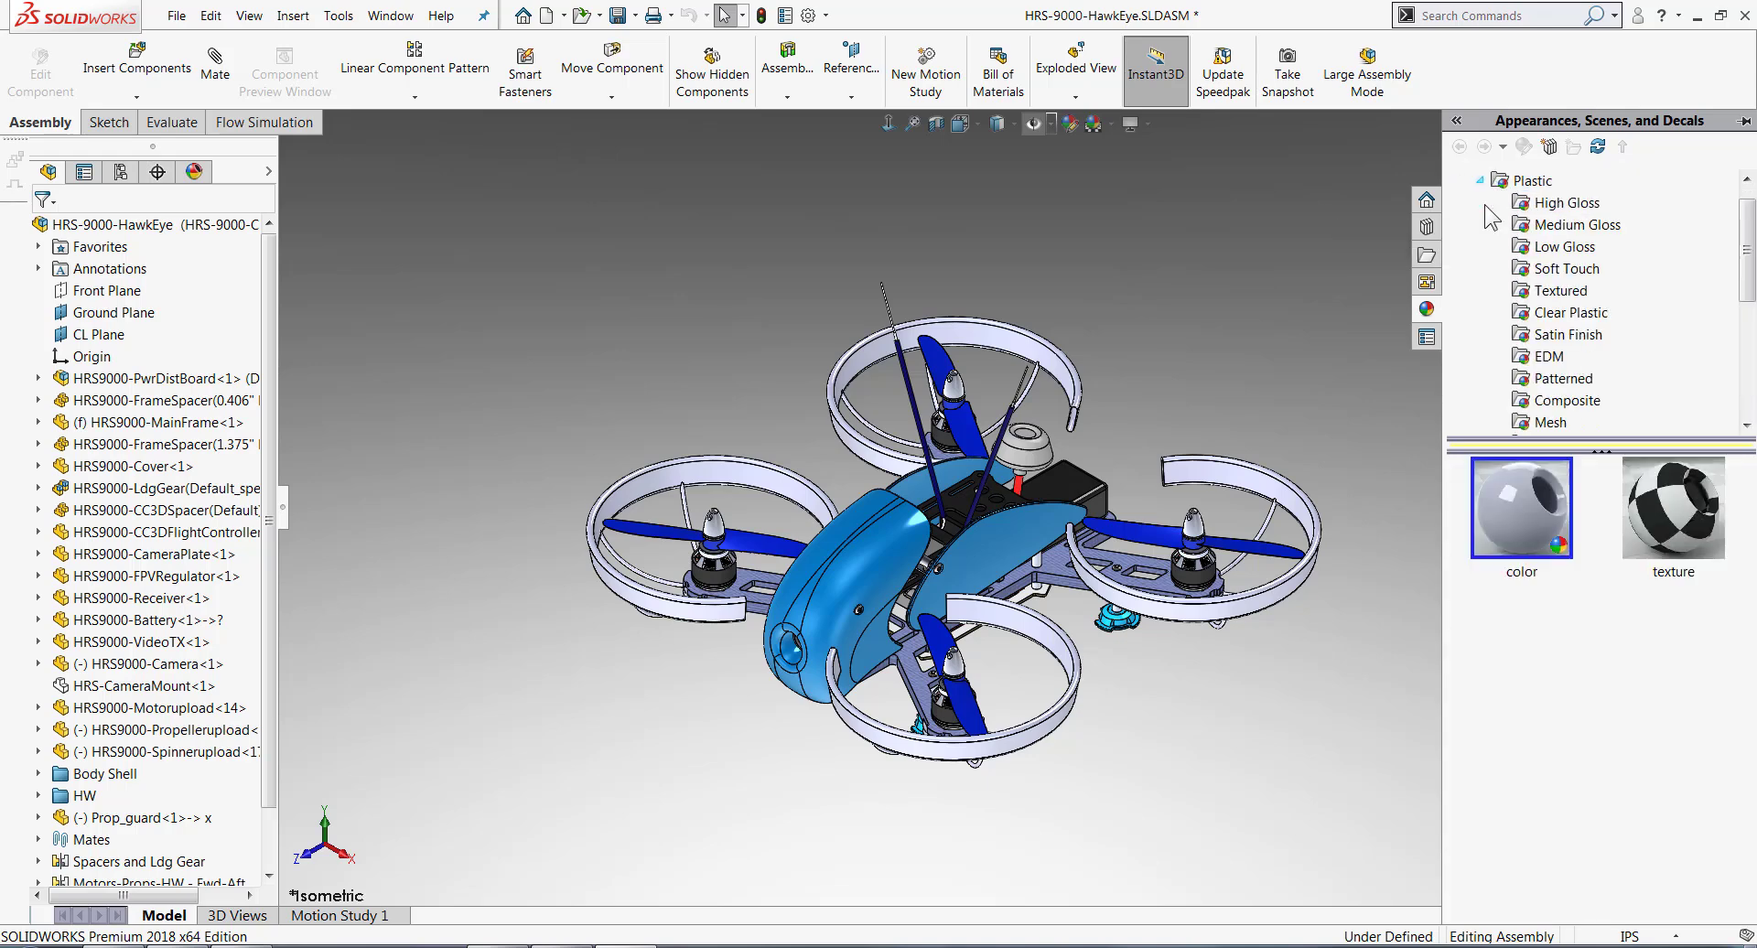
left_click(1526, 205)
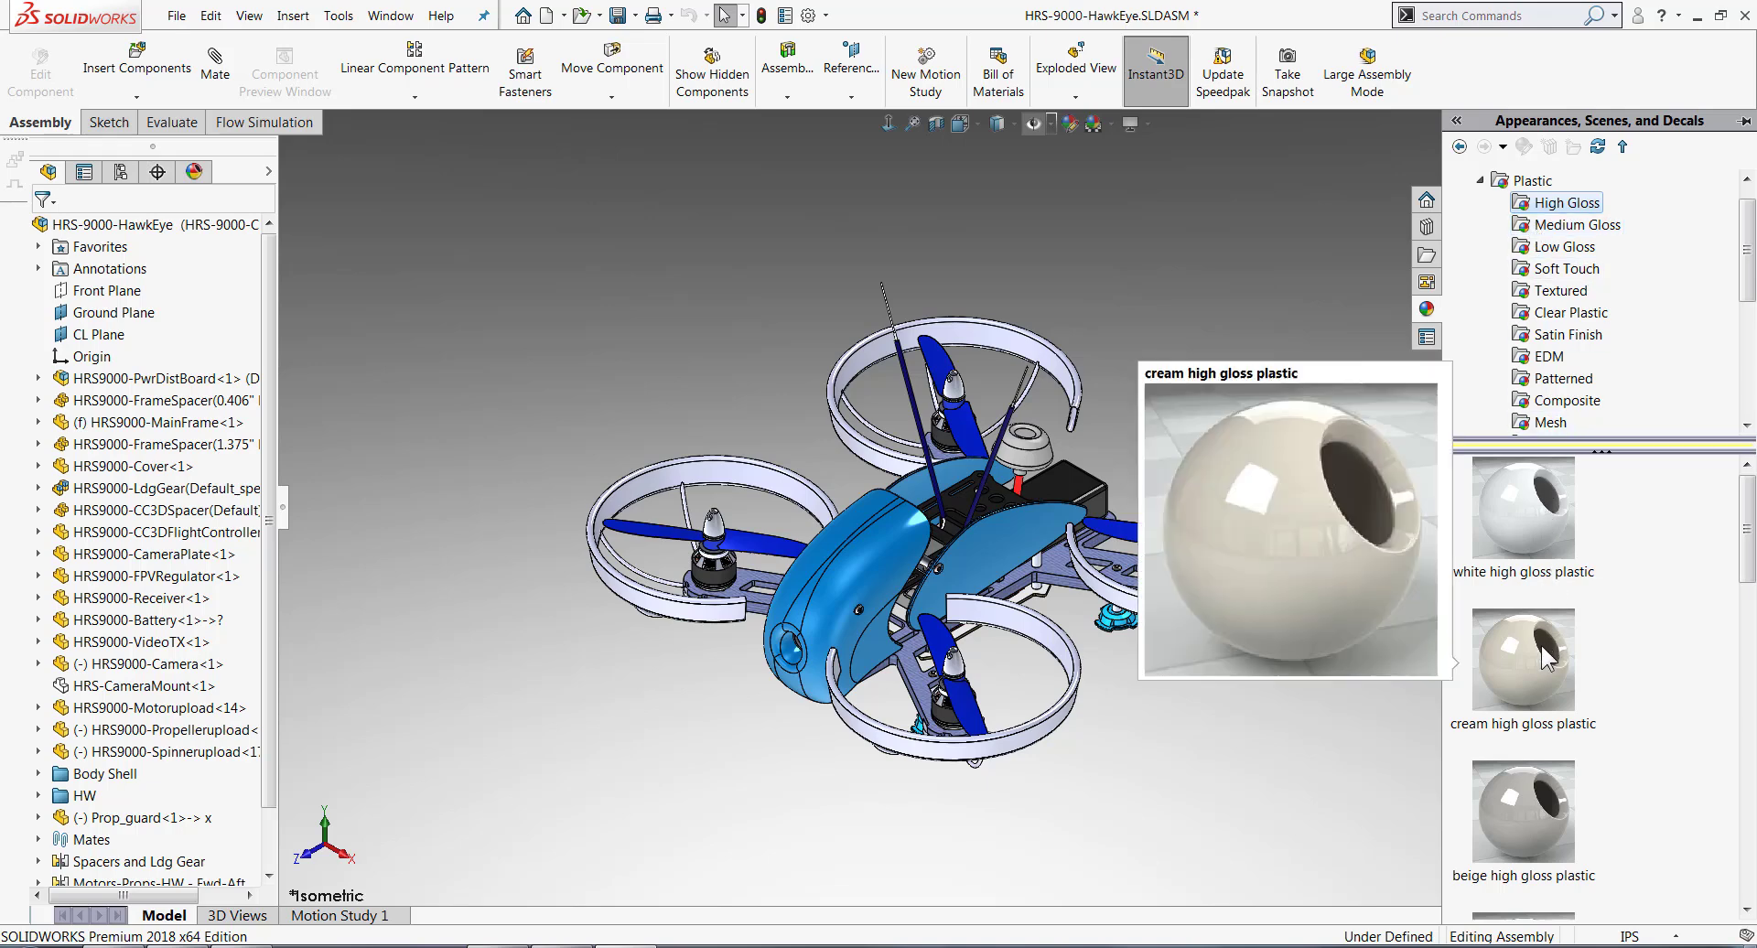
left_click_drag(1542, 646, 1286, 593)
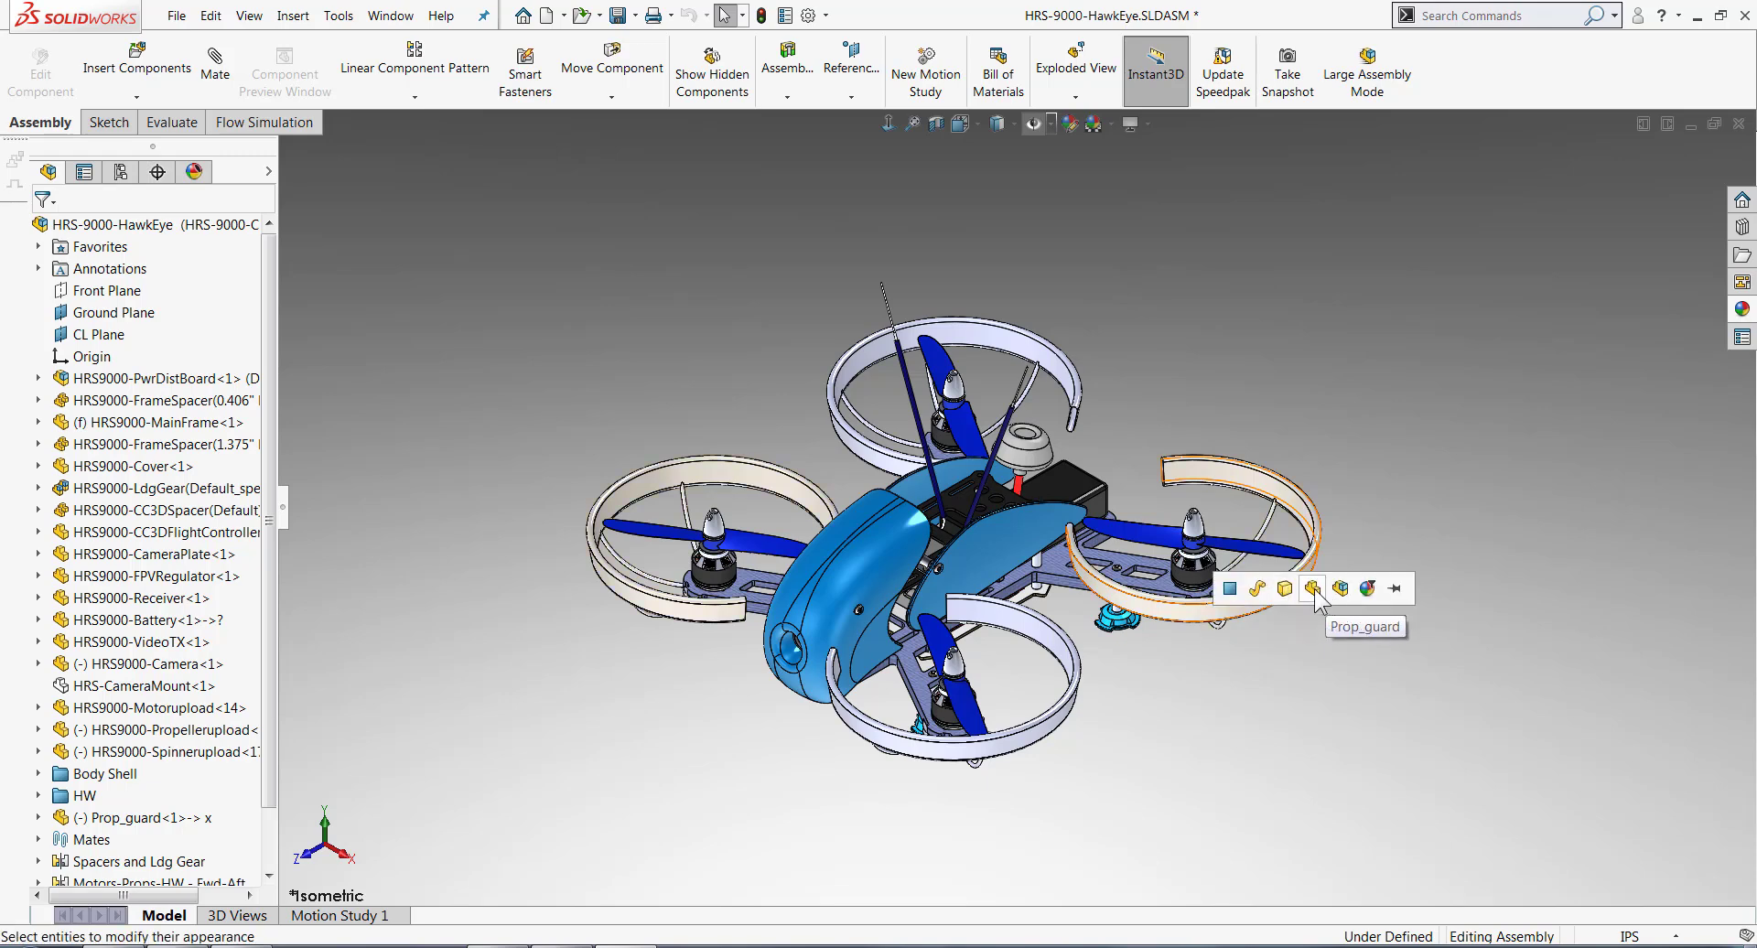
left_click(1311, 589)
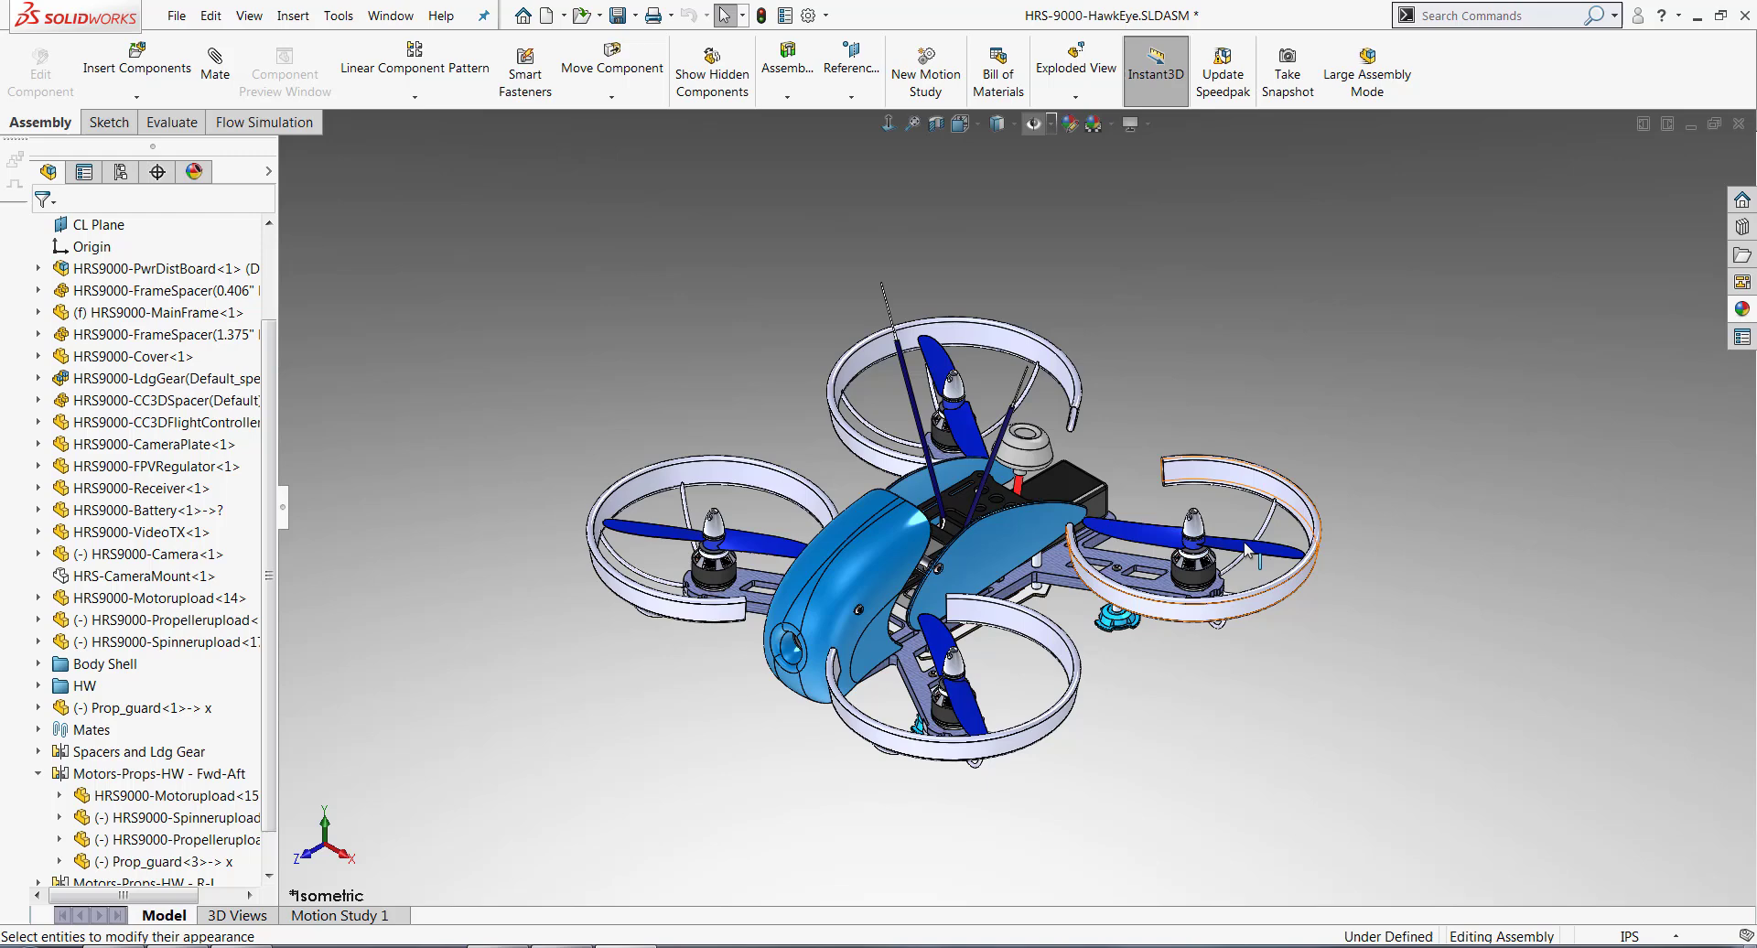
Step: Turn on the SOLIDWORKS Visualize add-in in the Add-Ins dialog and confirm
left_click(824, 16)
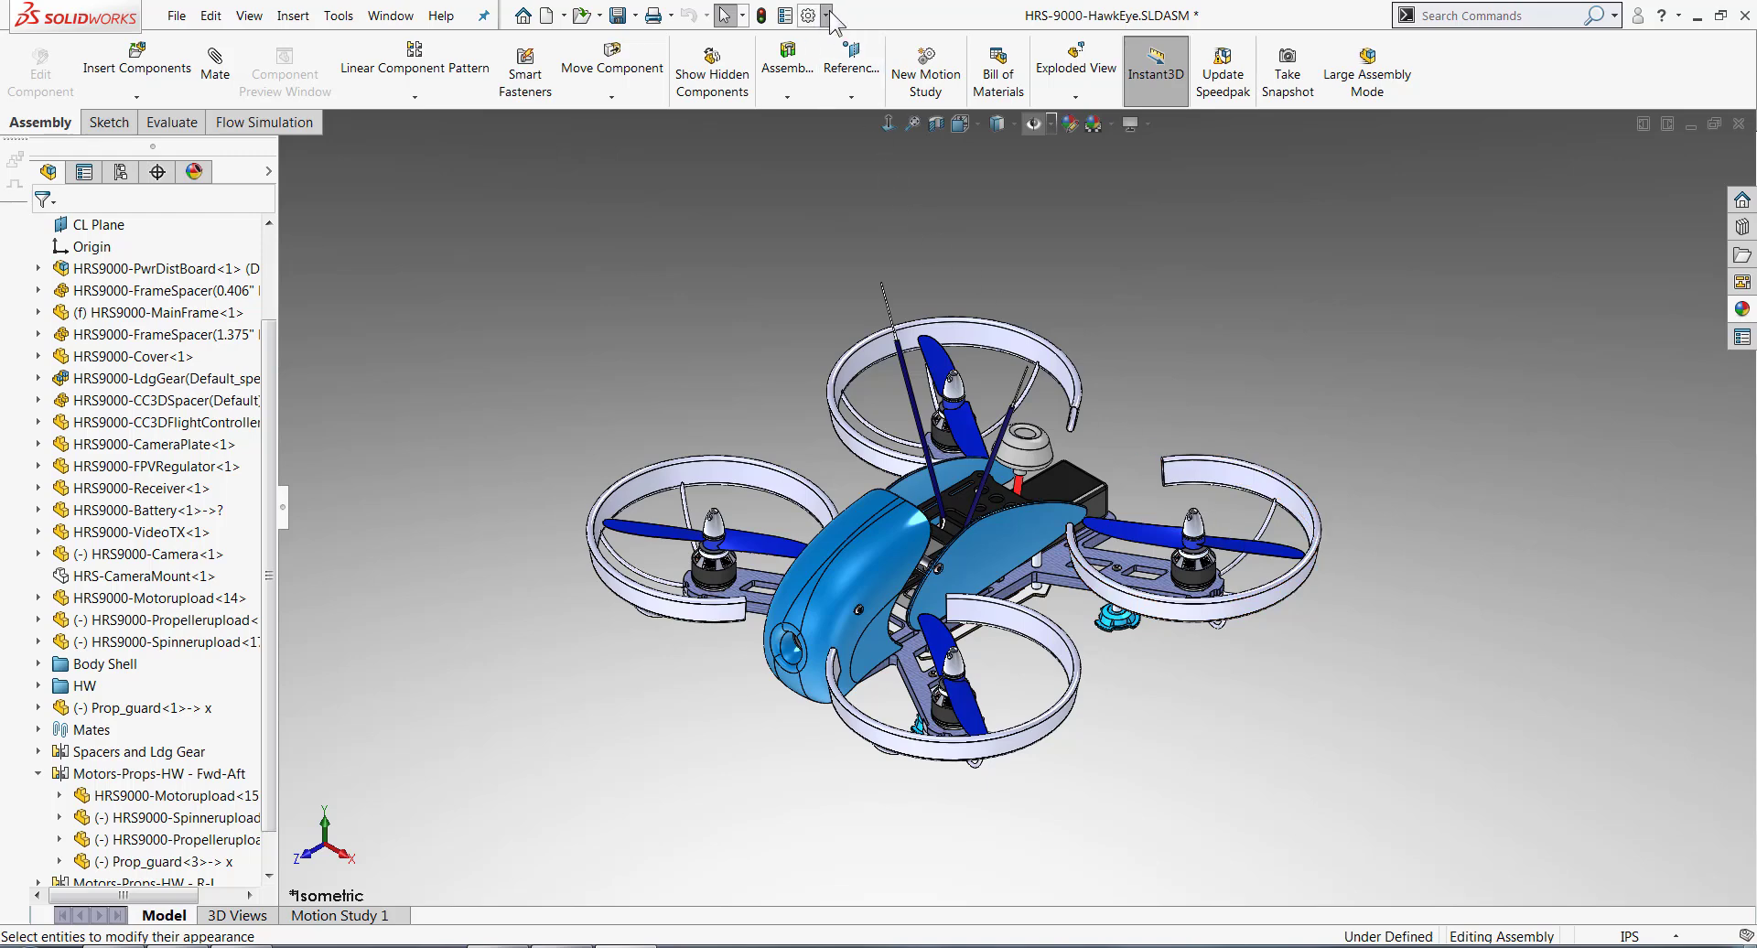
left_click(860, 94)
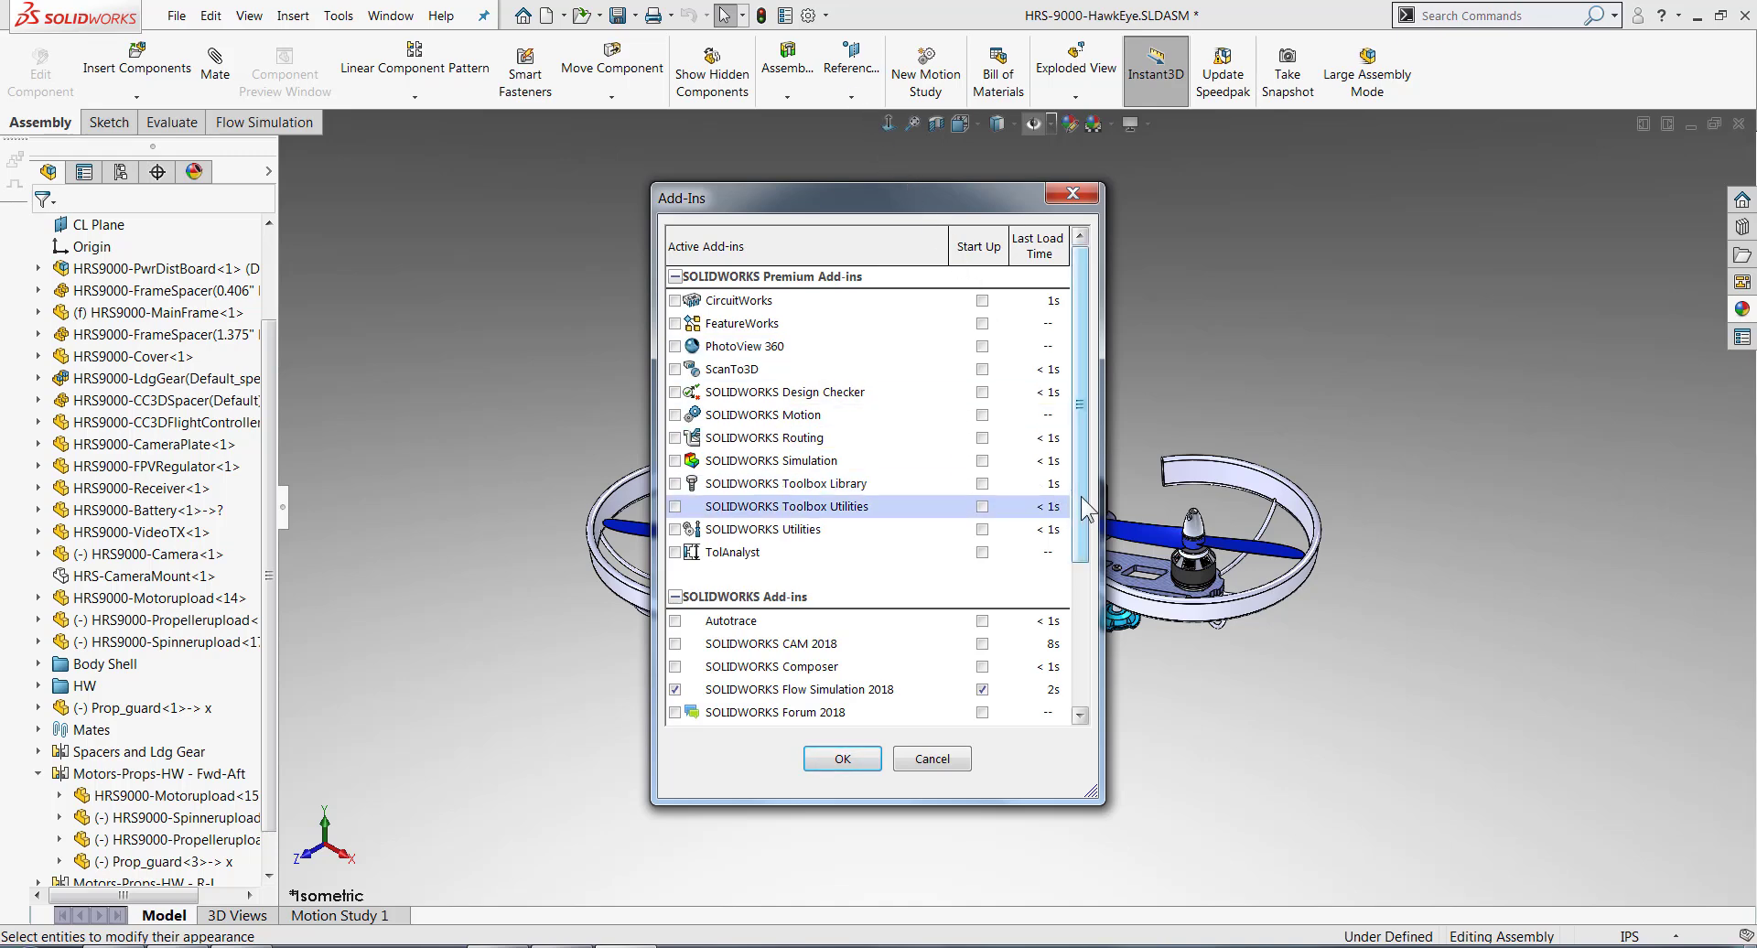
left_click_drag(1080, 496, 1079, 624)
left_click(676, 575)
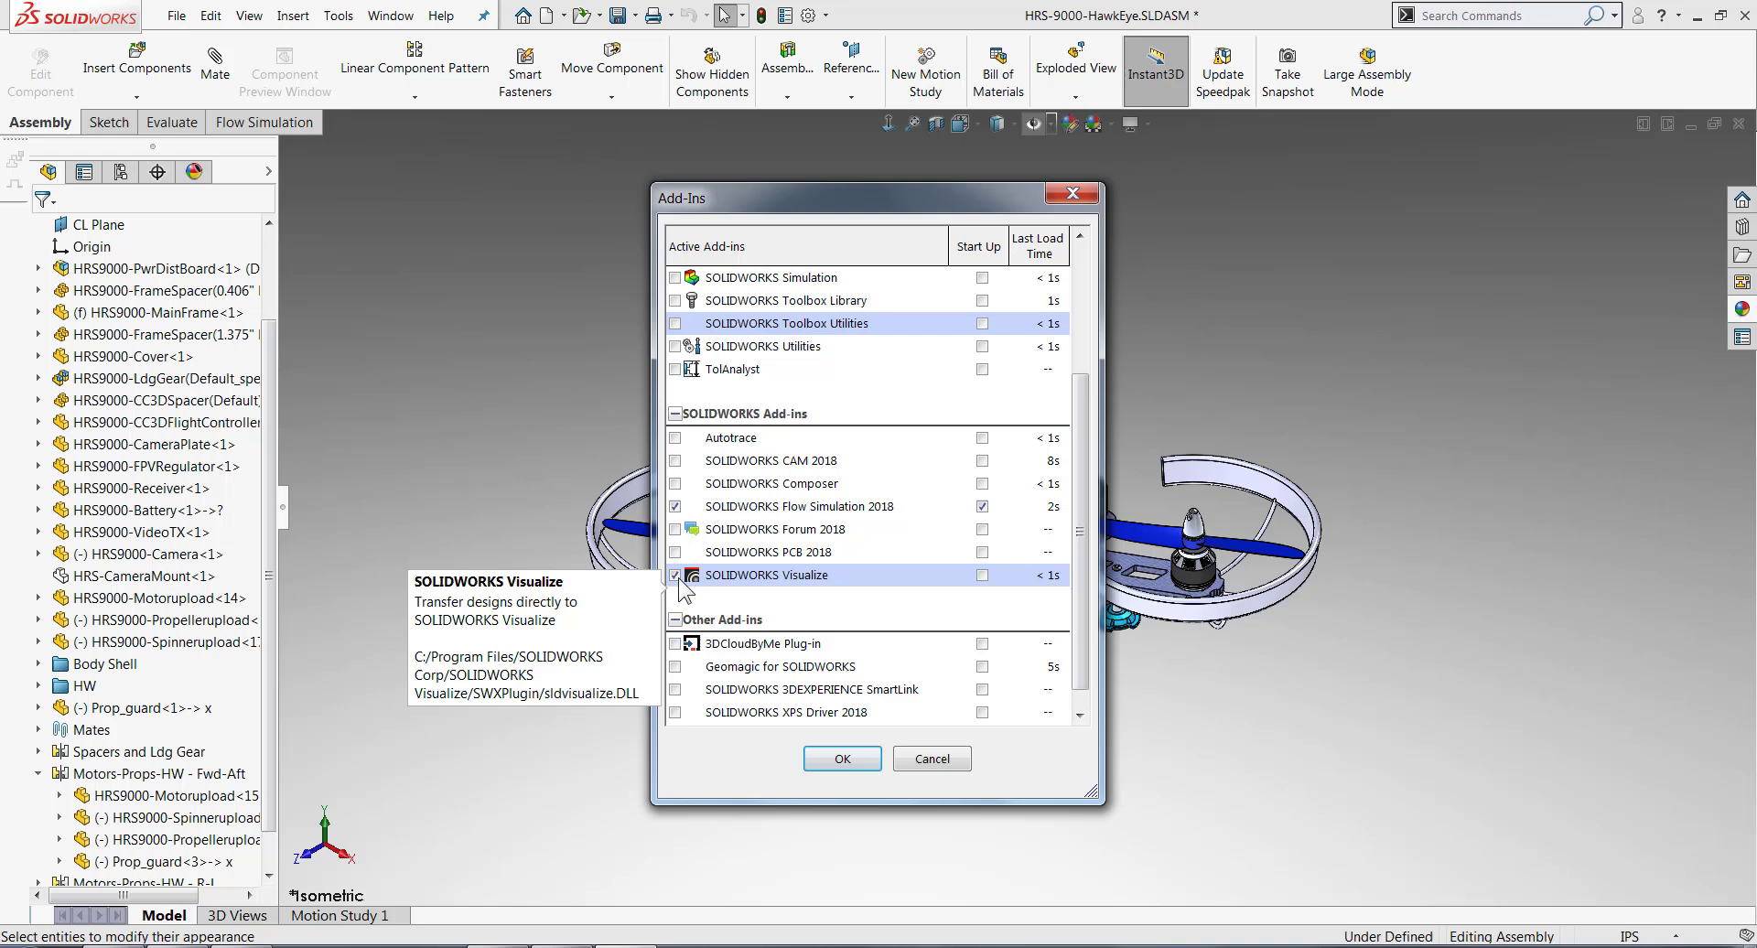
left_click(860, 760)
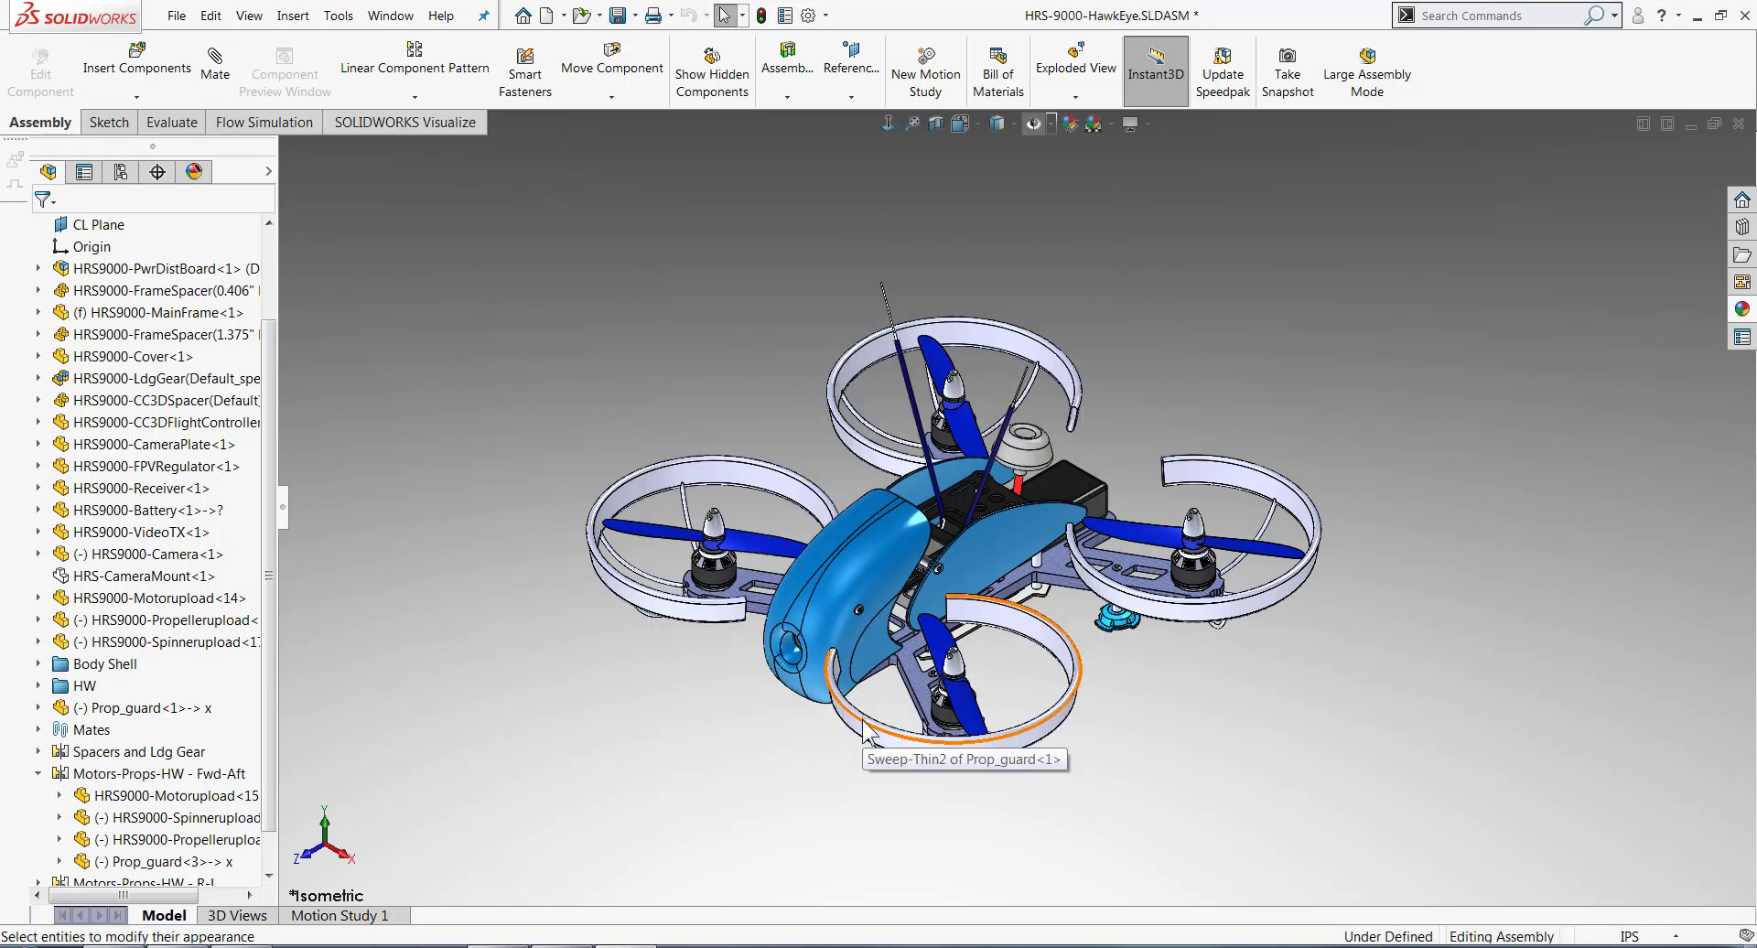
Step: Send the drone assembly to Visualize with Export Simple from the SOLIDWORKS Visualize tab
left_click(413, 118)
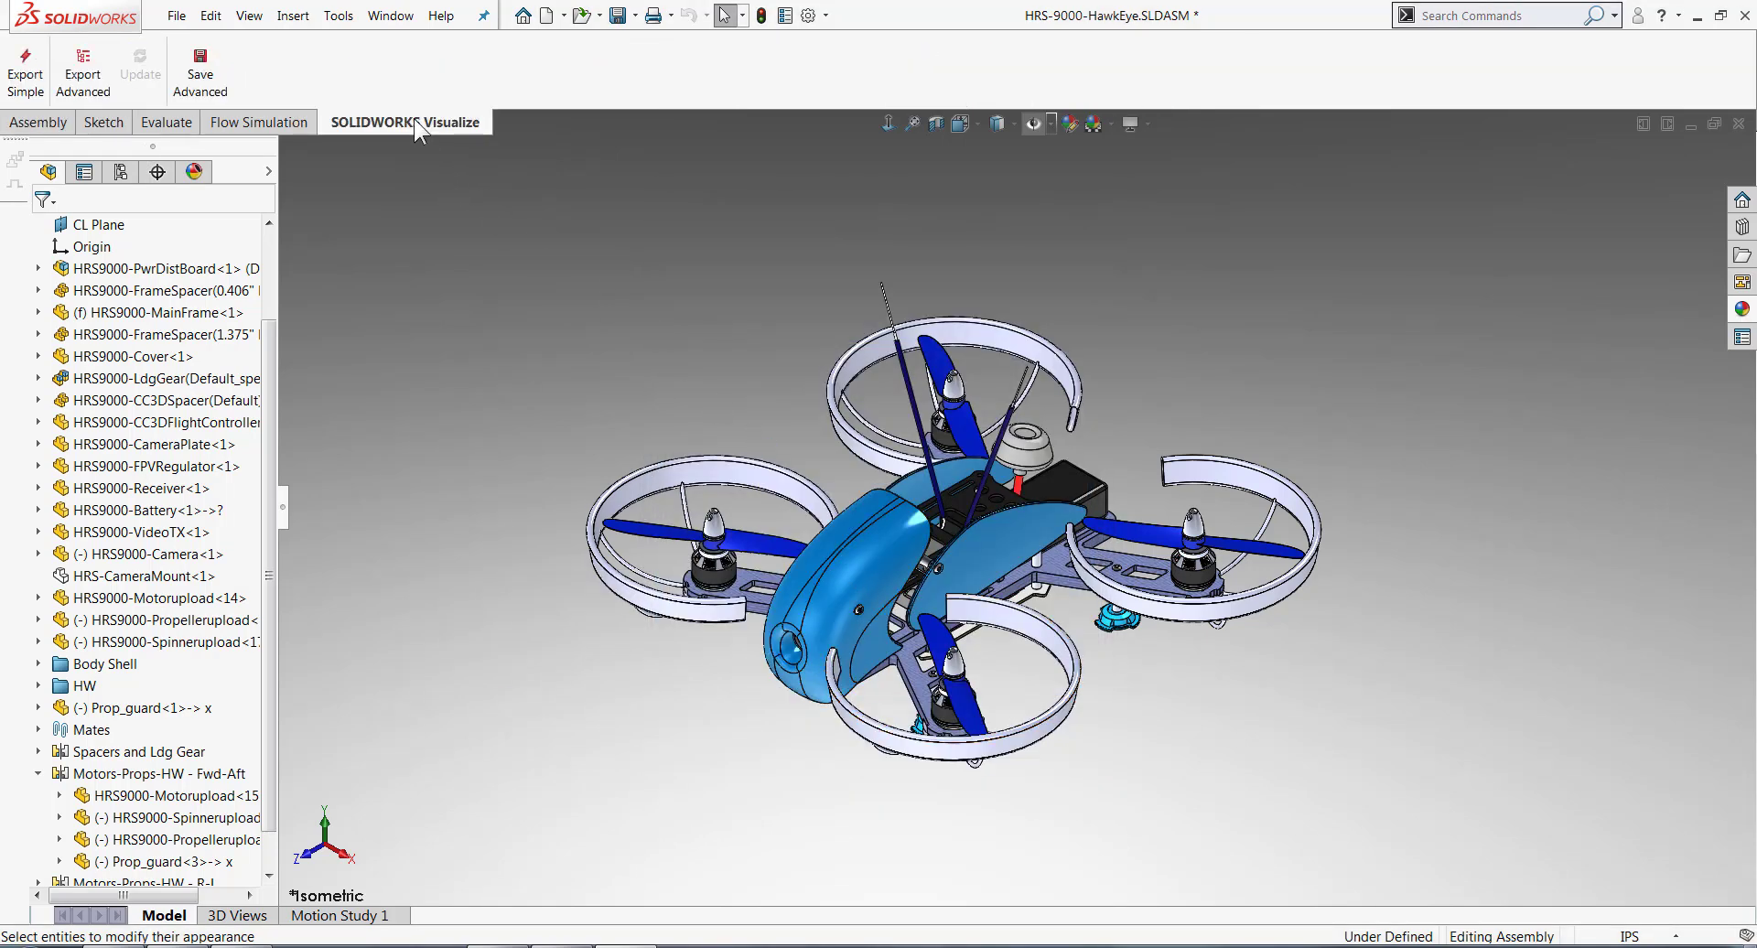
left_click(35, 84)
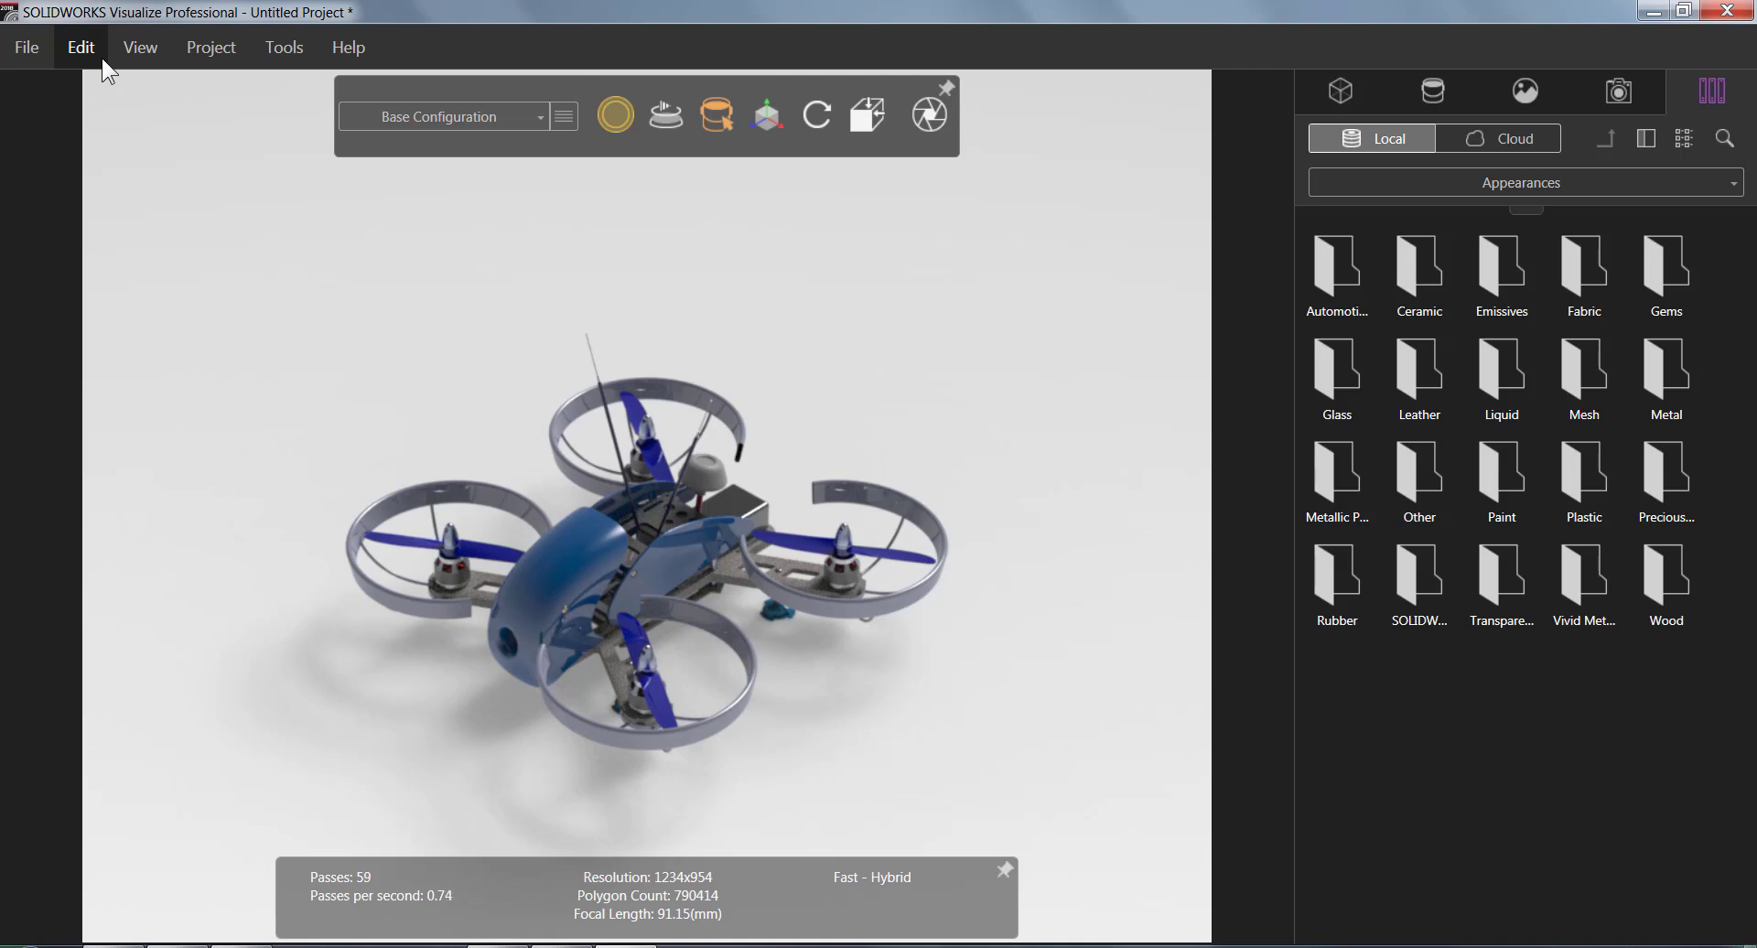
key("Tab")
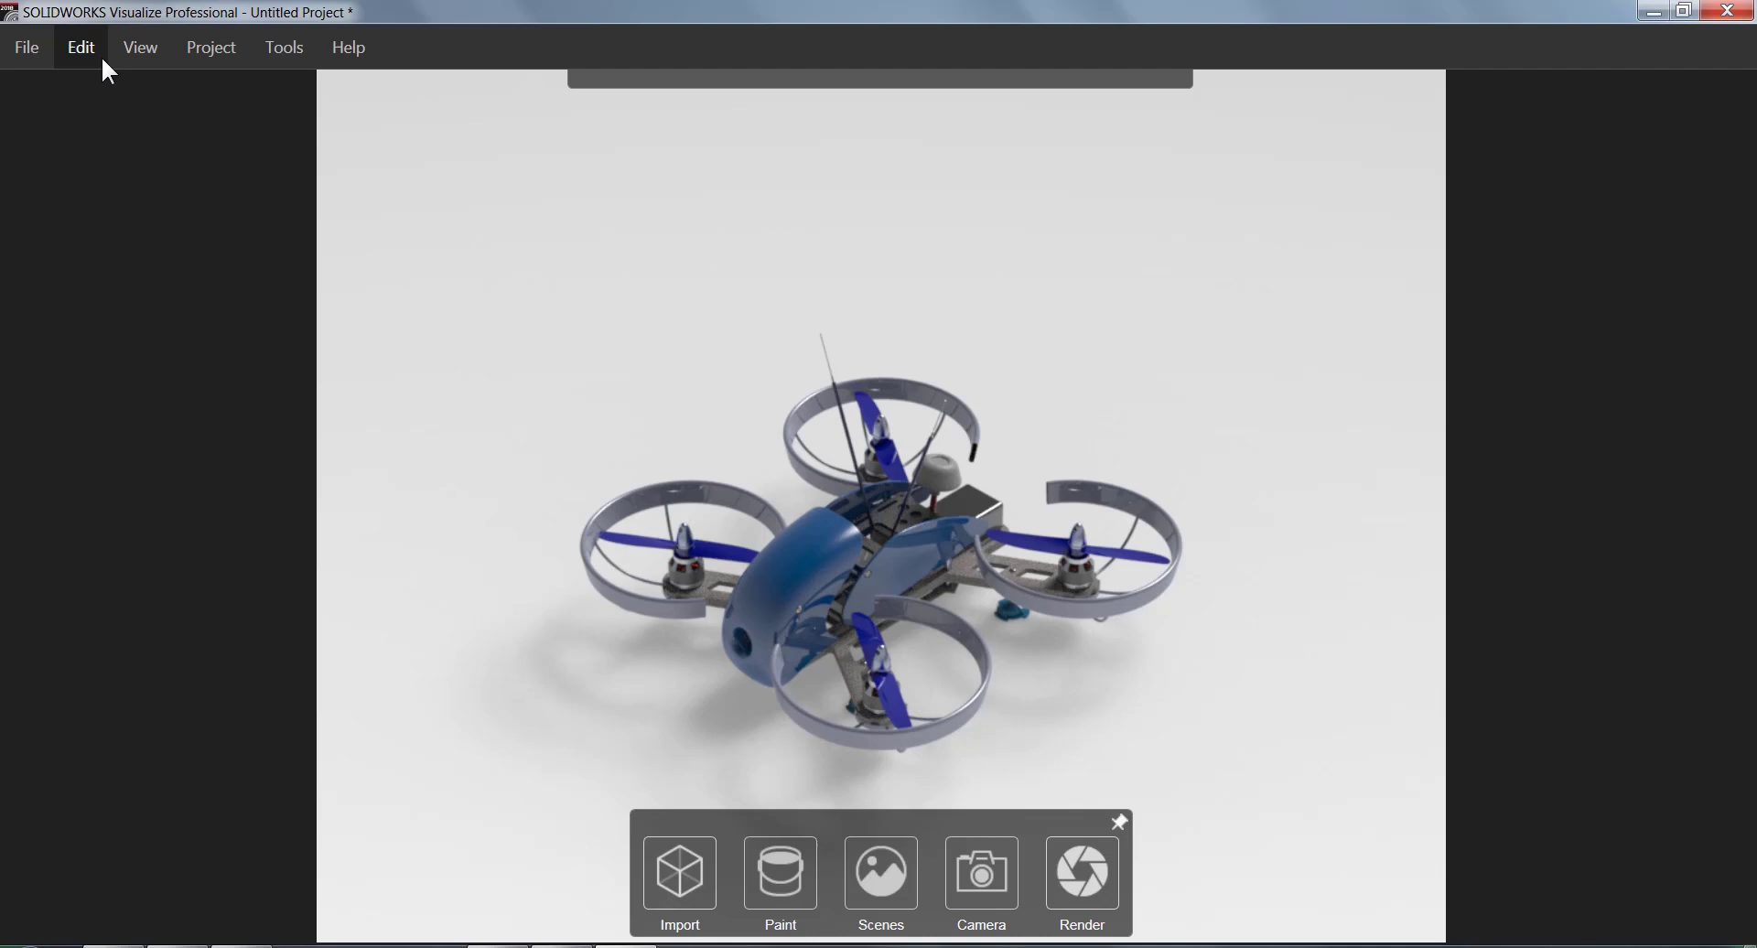
mouse_move(772, 119)
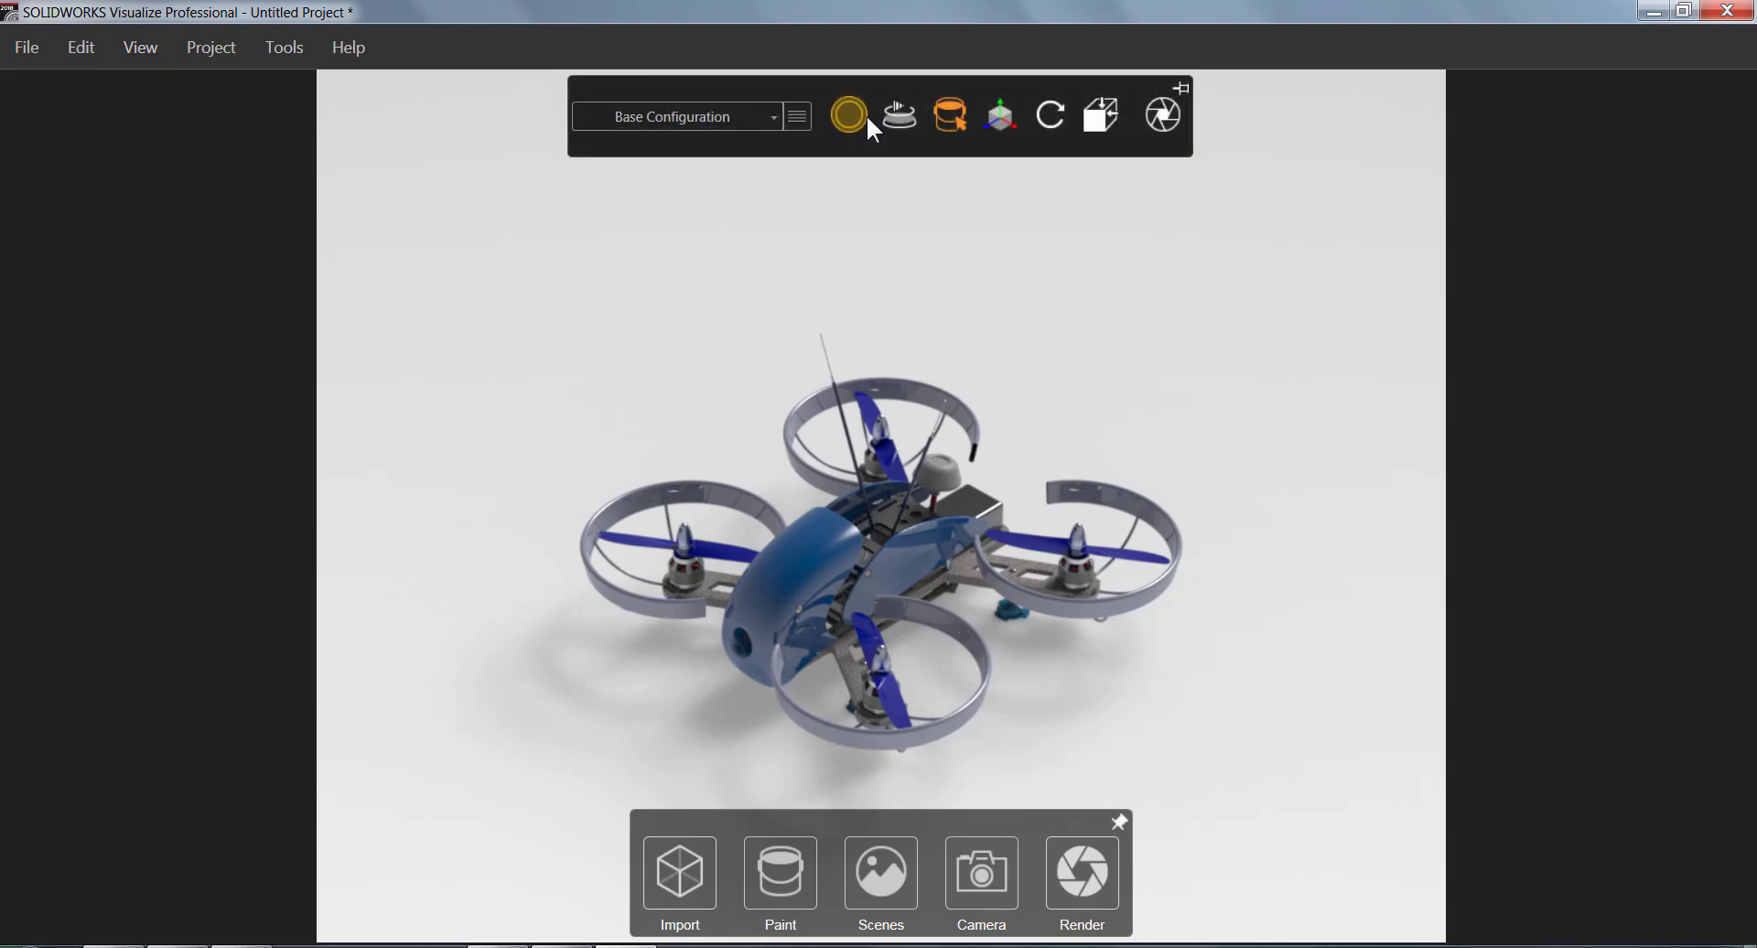
mouse_move(864, 115)
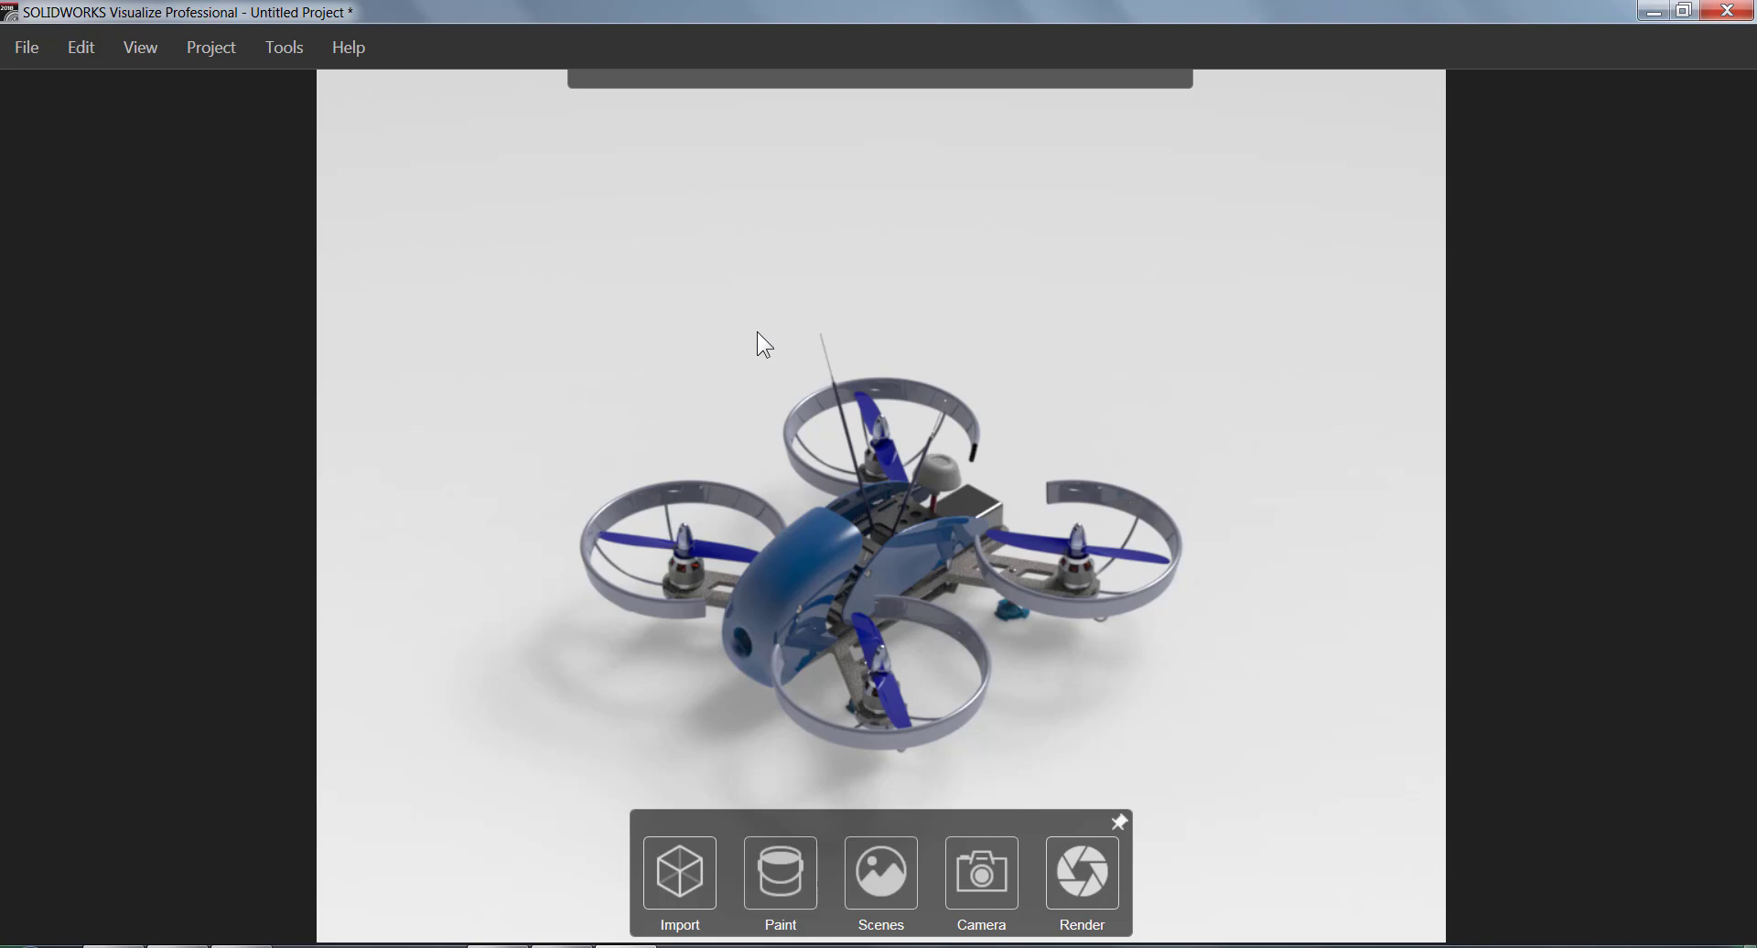
left_click(688, 882)
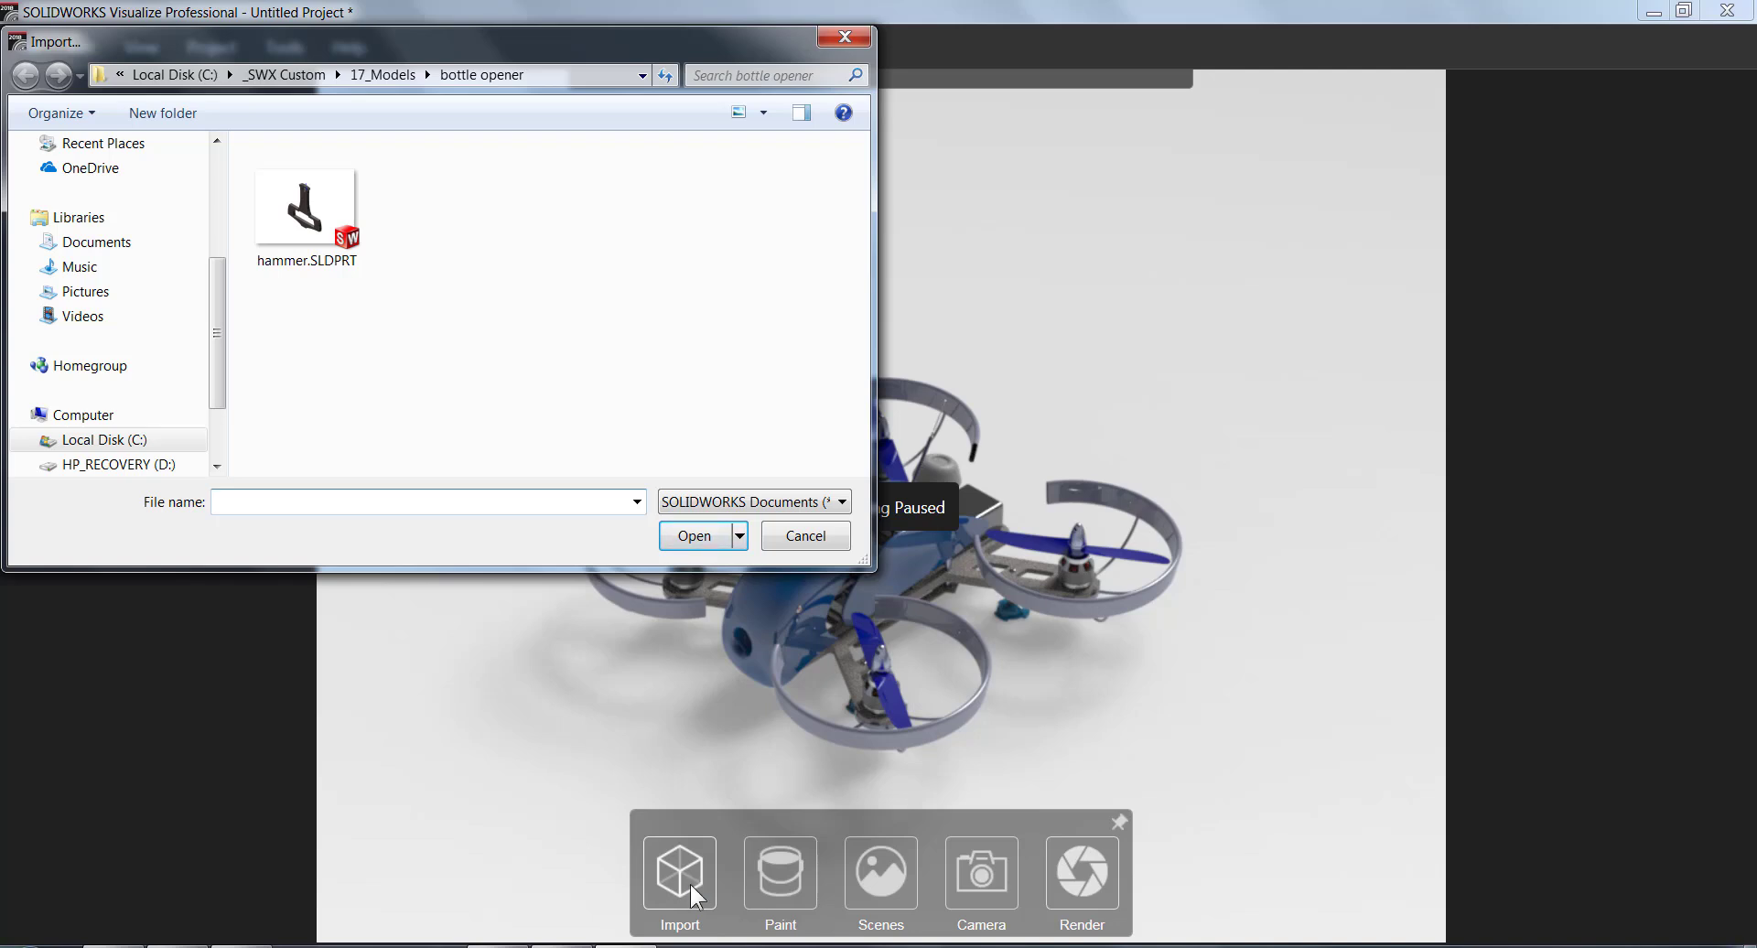
left_click(802, 541)
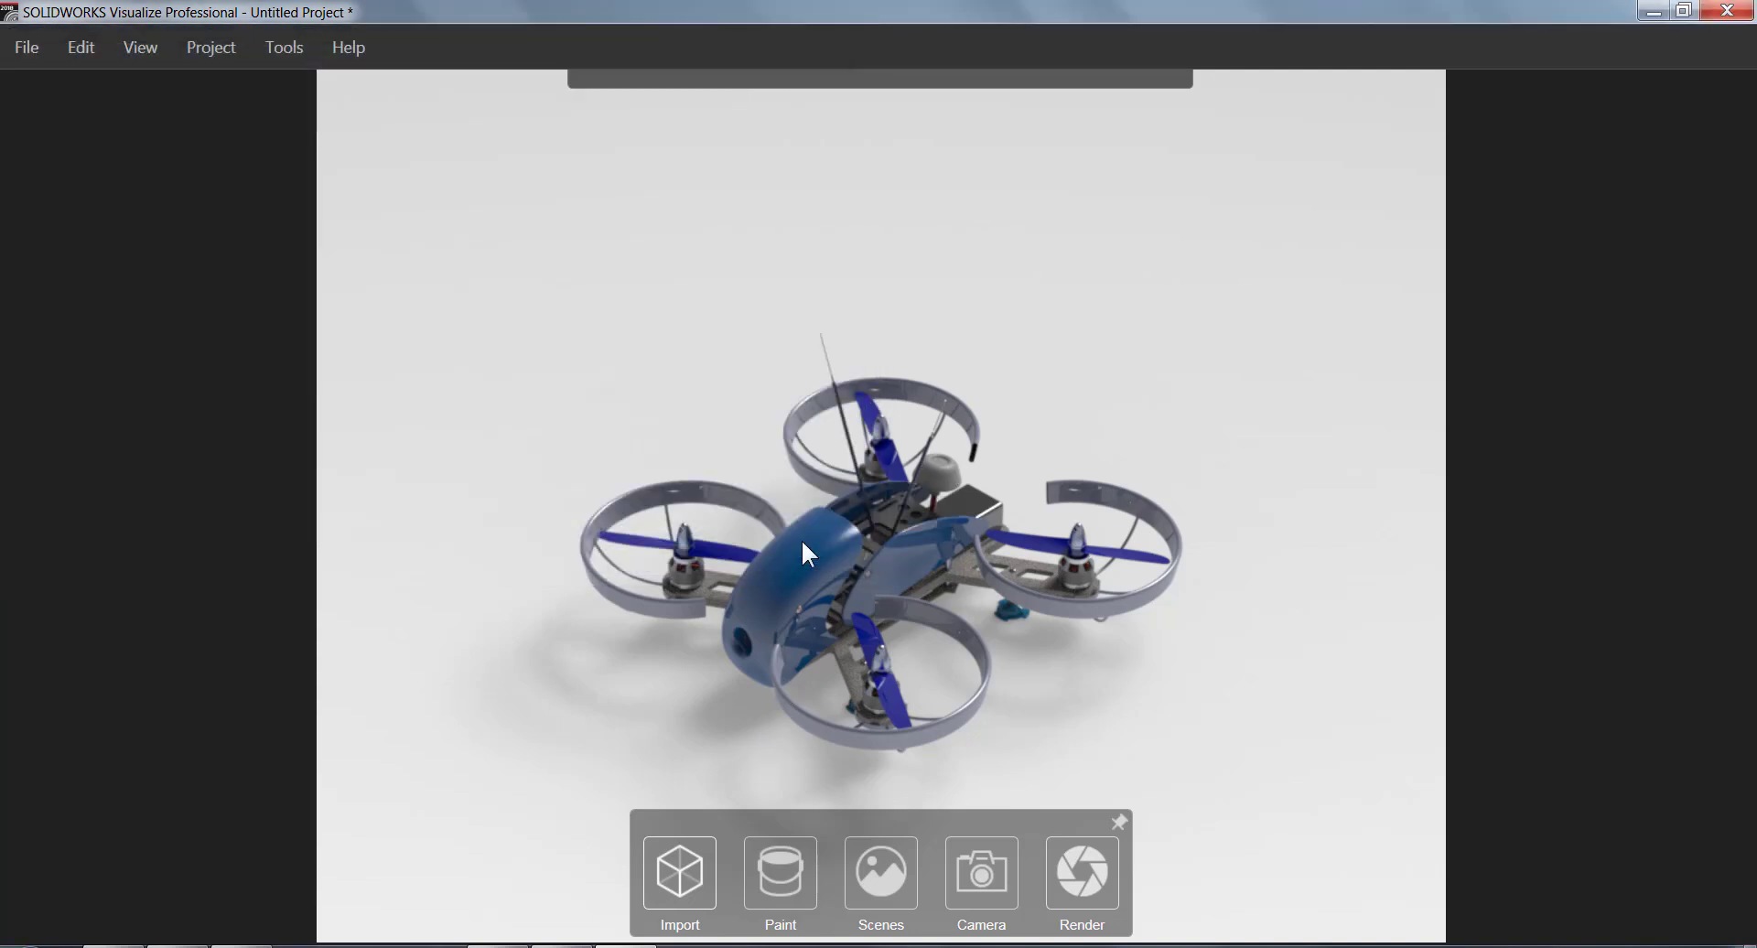
Step: Apply the 'blue medium' appearance from the Project tab to the drone's top dome
left_click(779, 891)
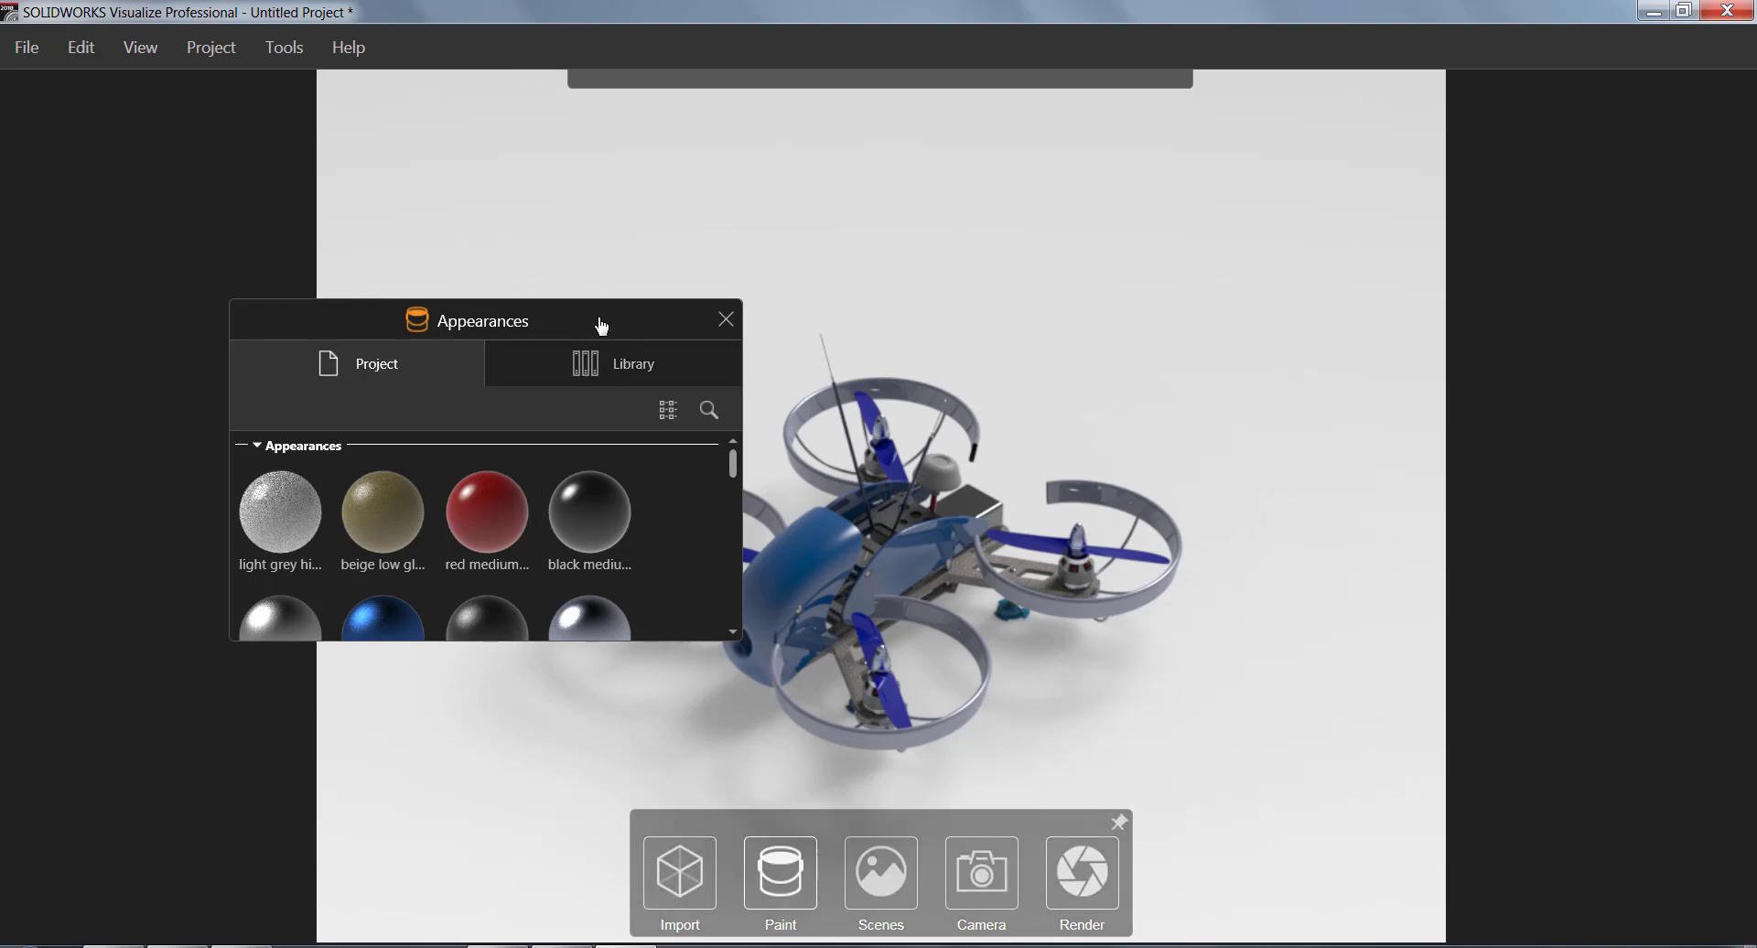
left_click_drag(601, 326, 1633, 119)
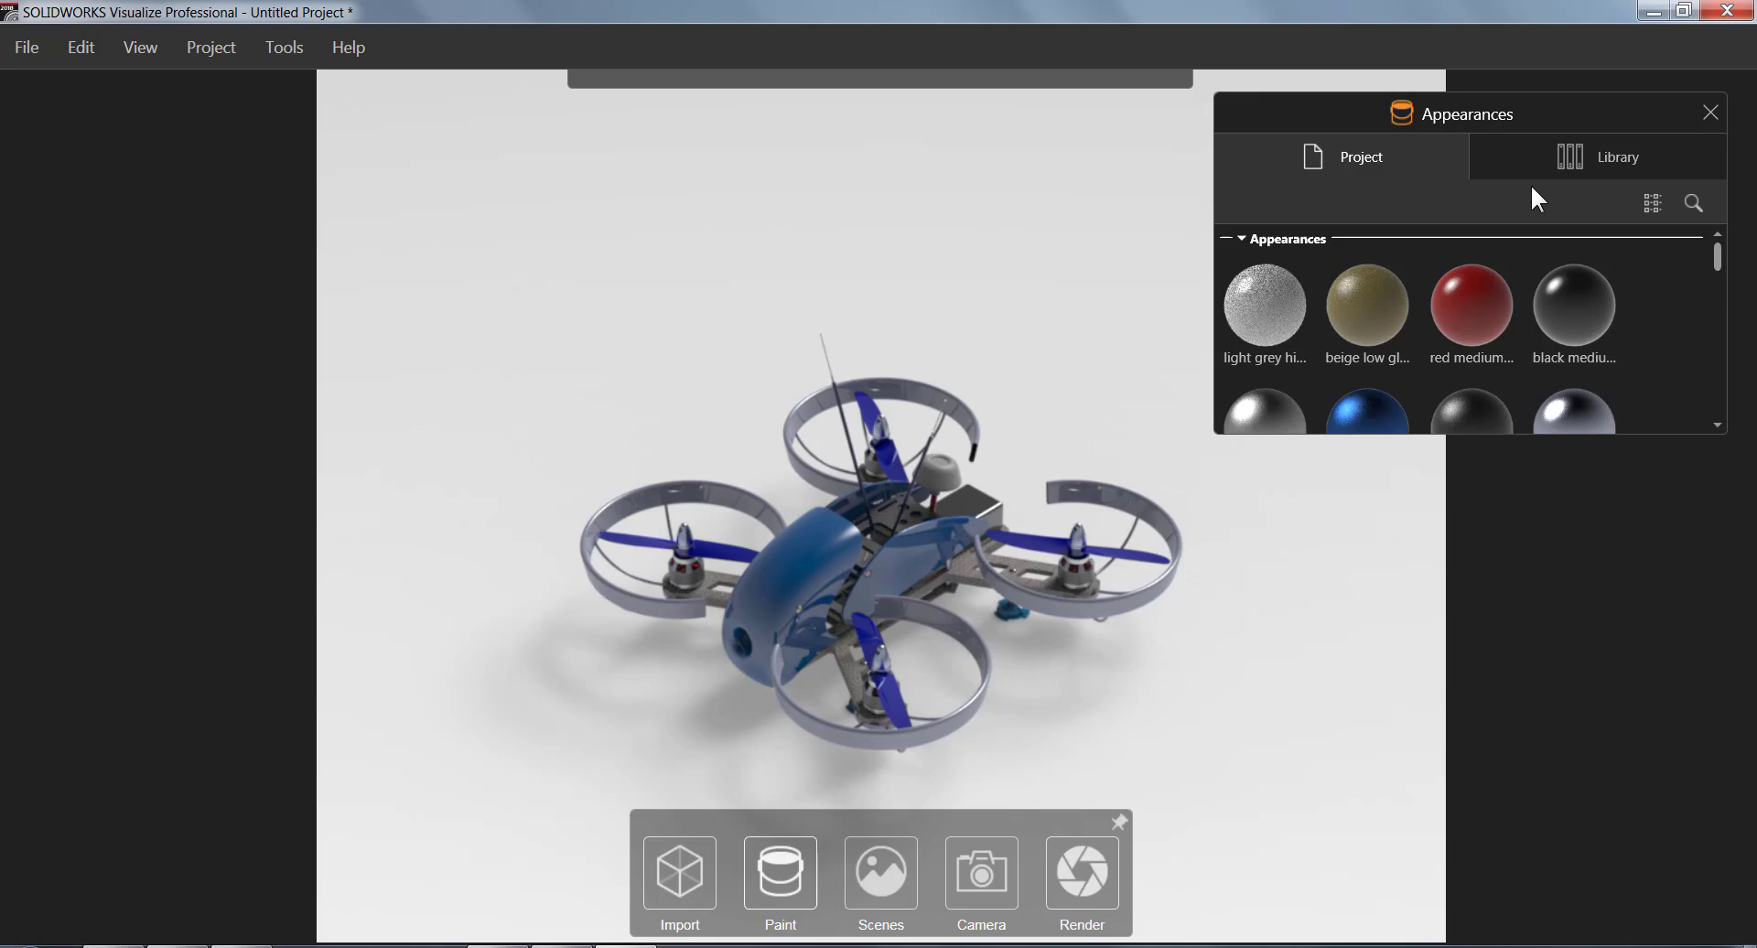
left_click_drag(1725, 432, 1729, 702)
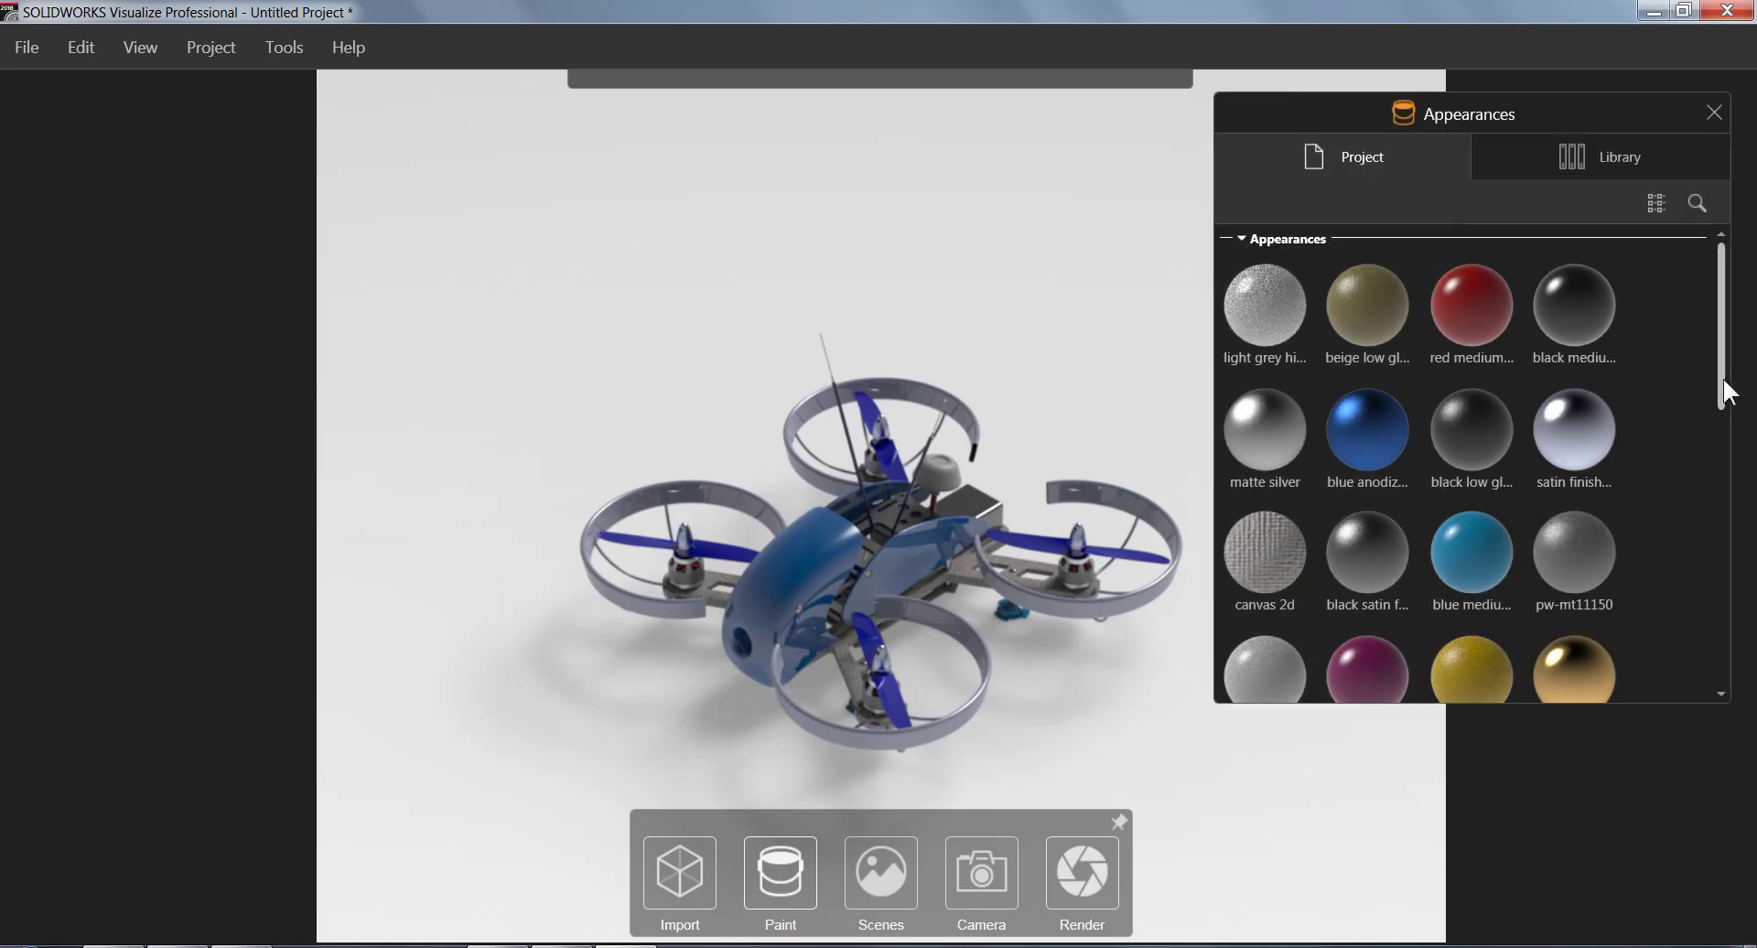
scroll(1722, 412, "down", 2)
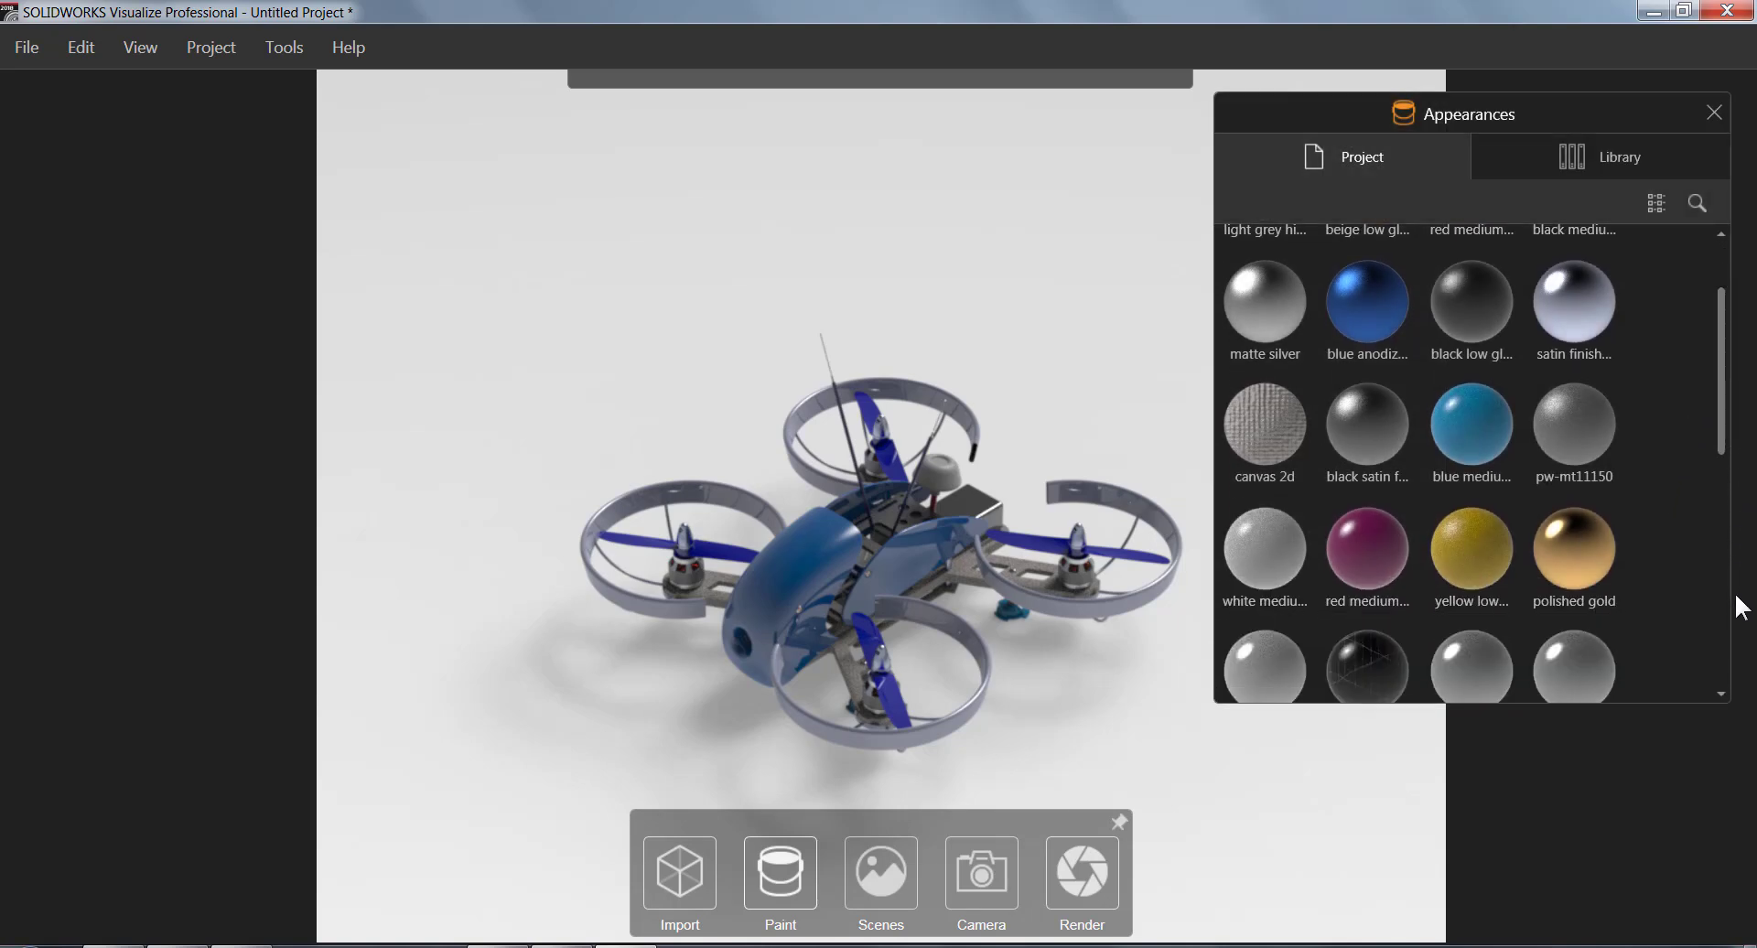
scroll(1718, 641, "down", 5)
scroll(1720, 409, "up", 3)
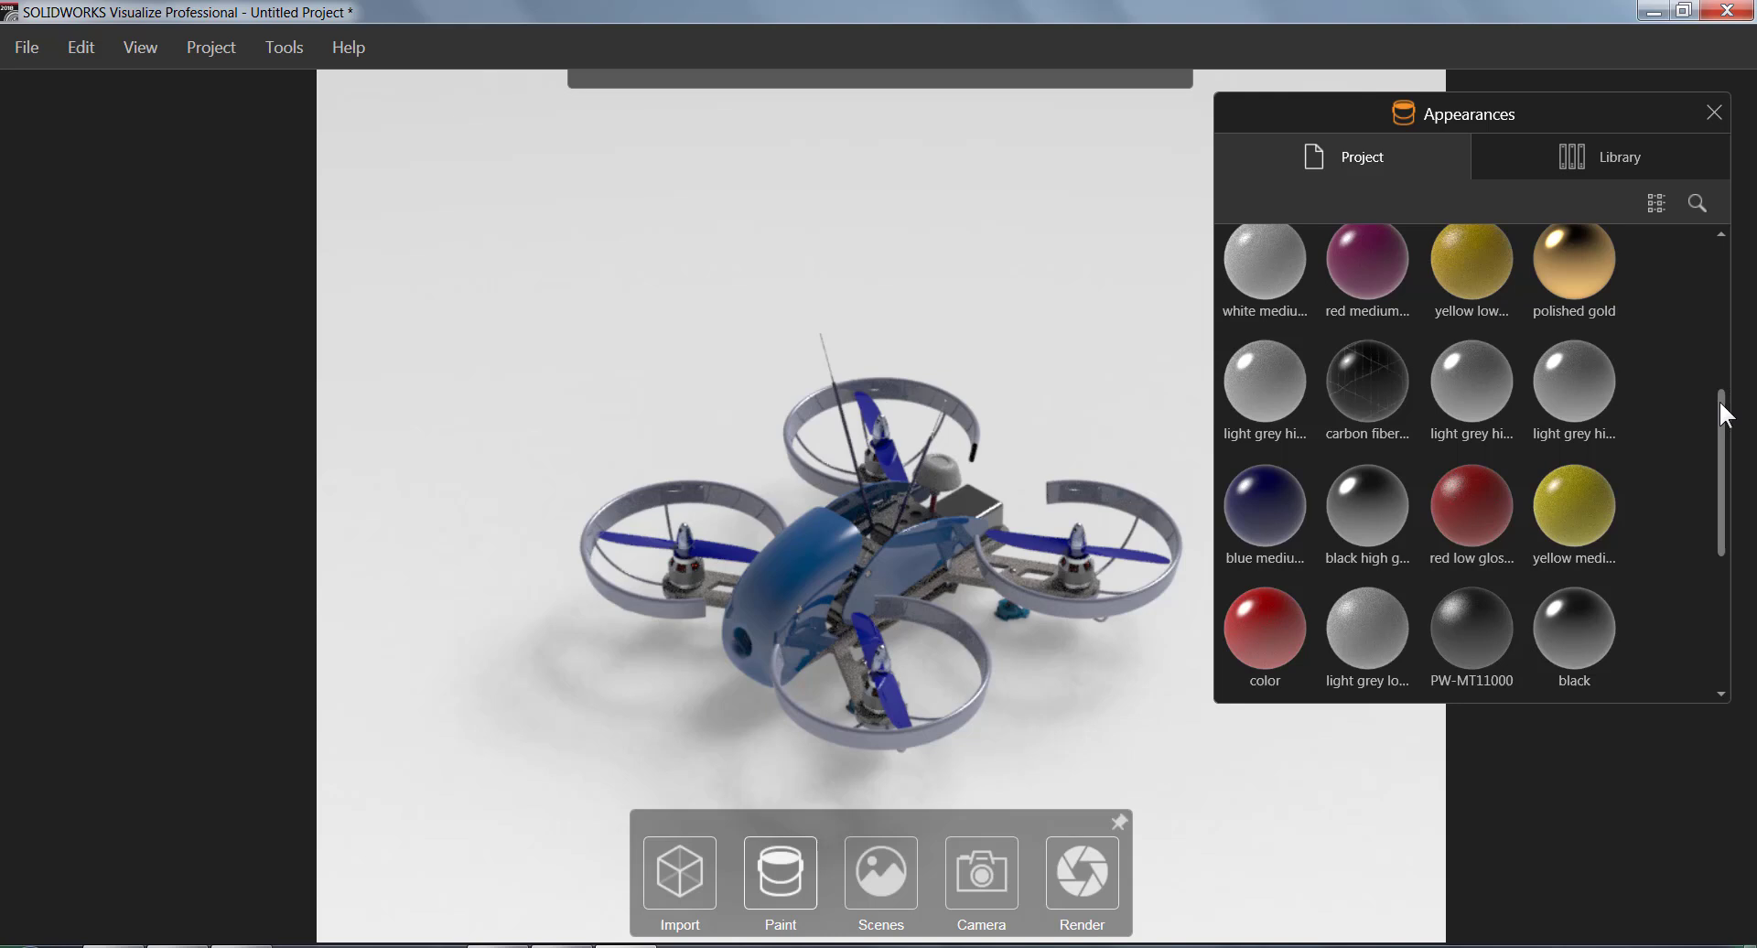
left_click_drag(1267, 512, 935, 478)
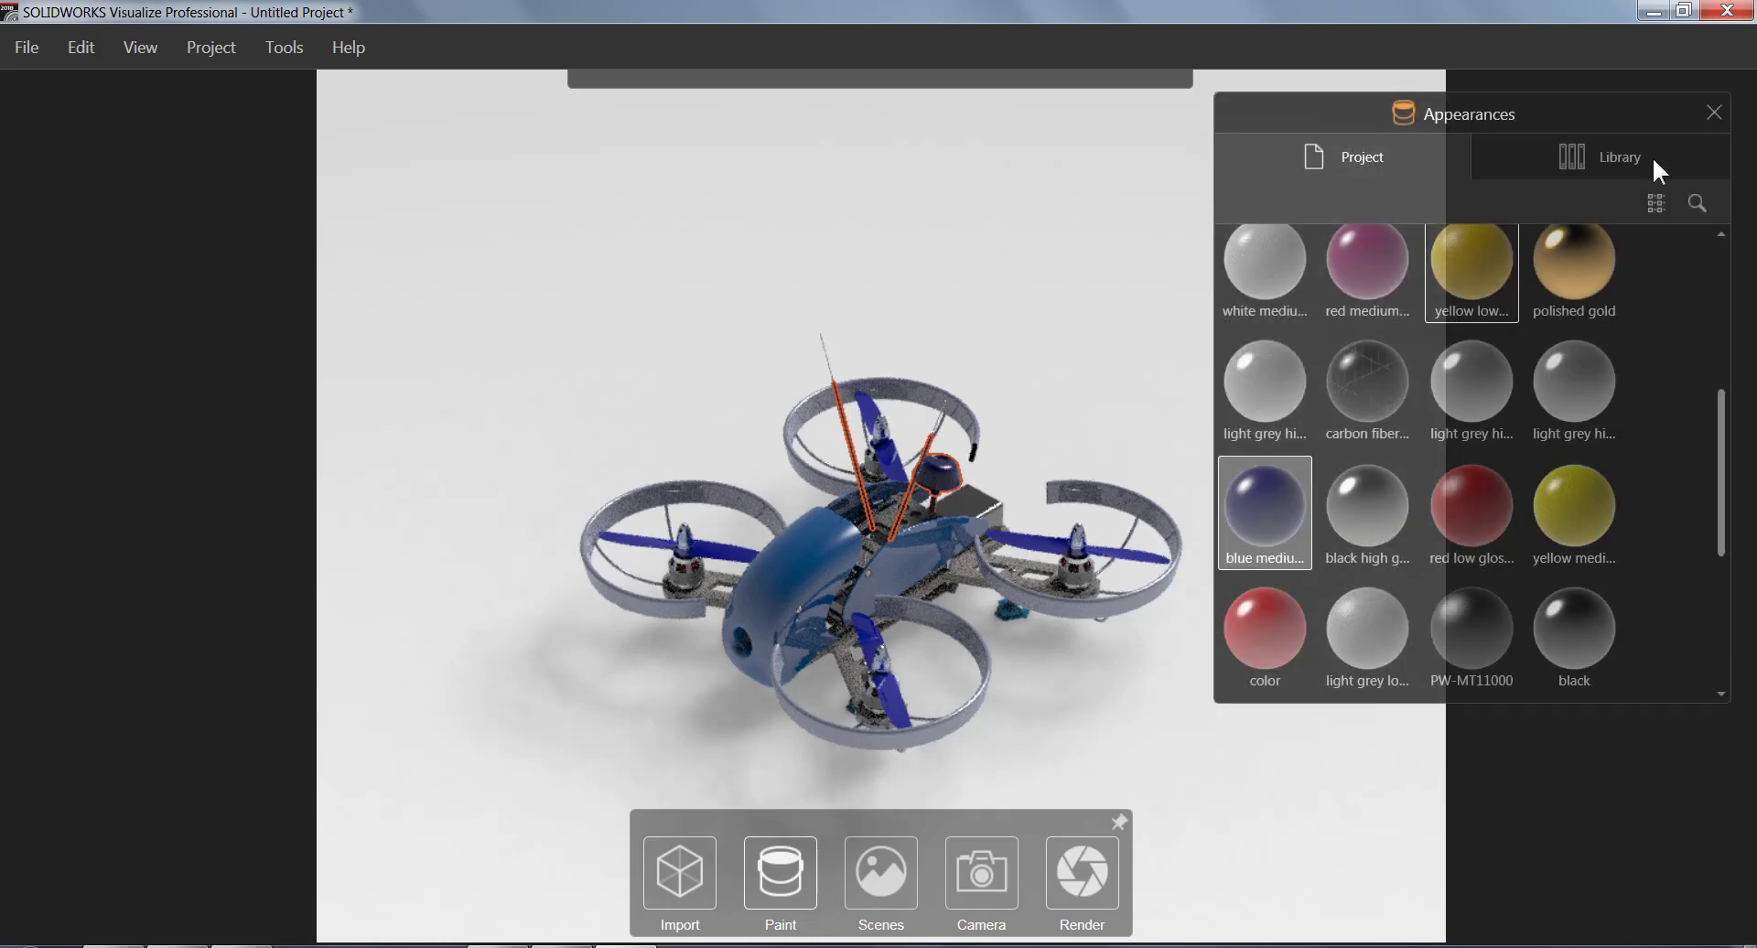
left_click(1716, 115)
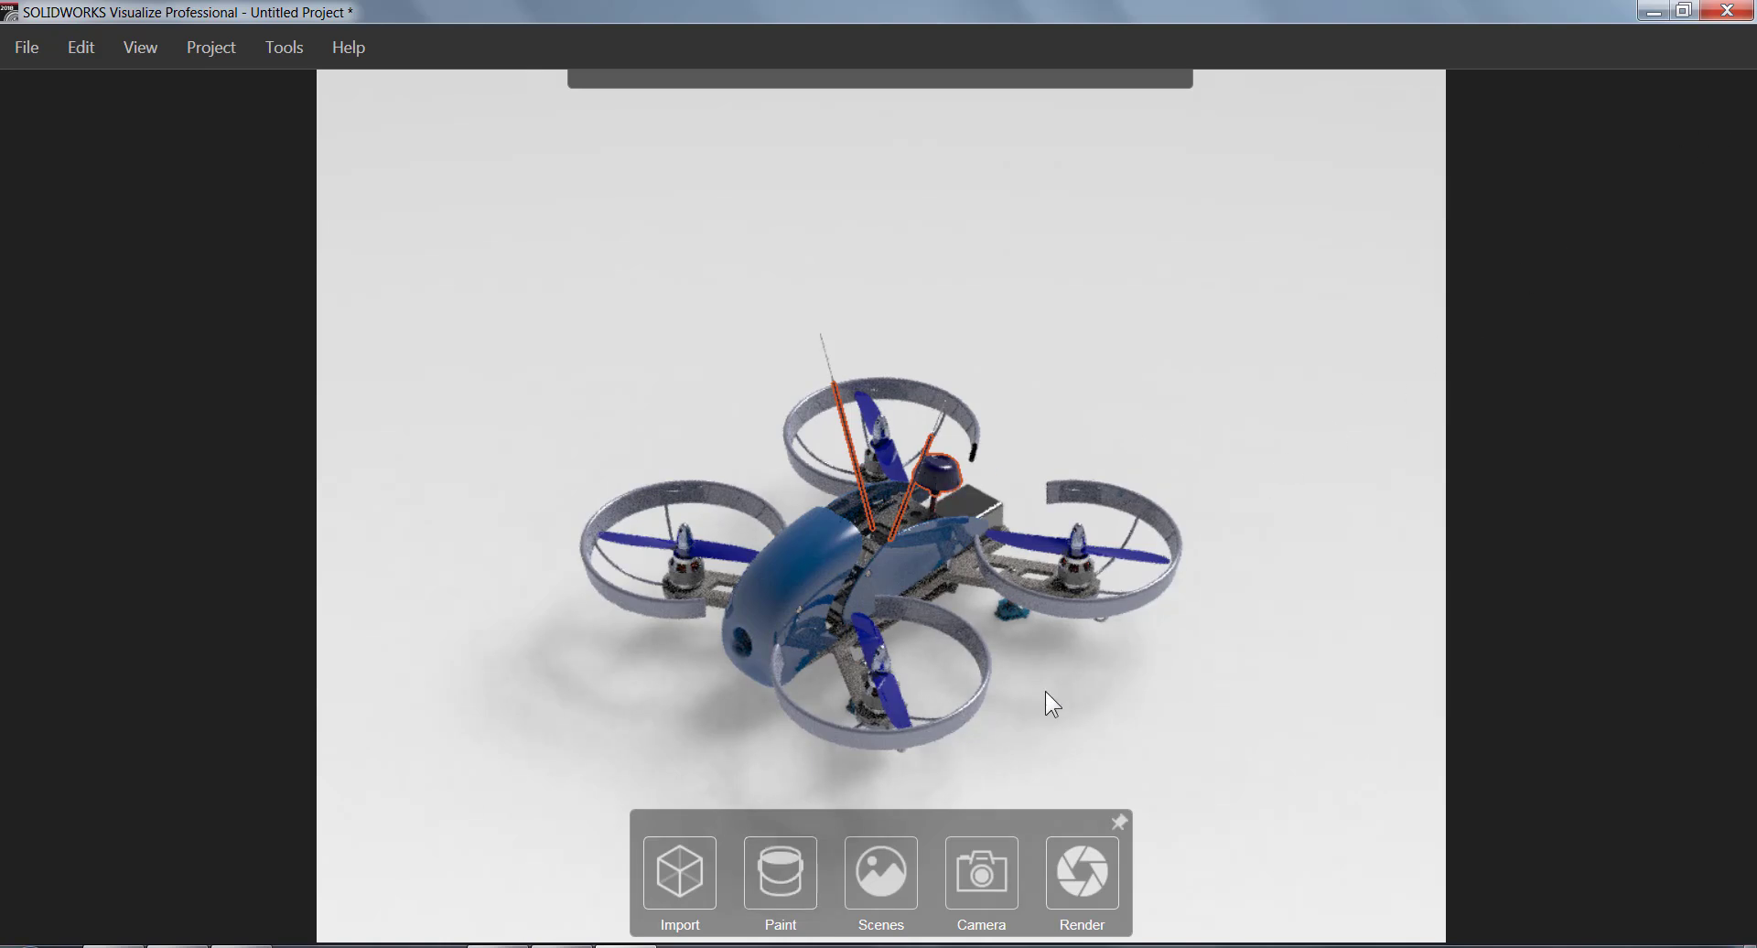
Step: Set Auto Photo Studio.hdr from the Scenes library as the drone's environment
left_click(876, 890)
left_click_drag(914, 304, 1177, 239)
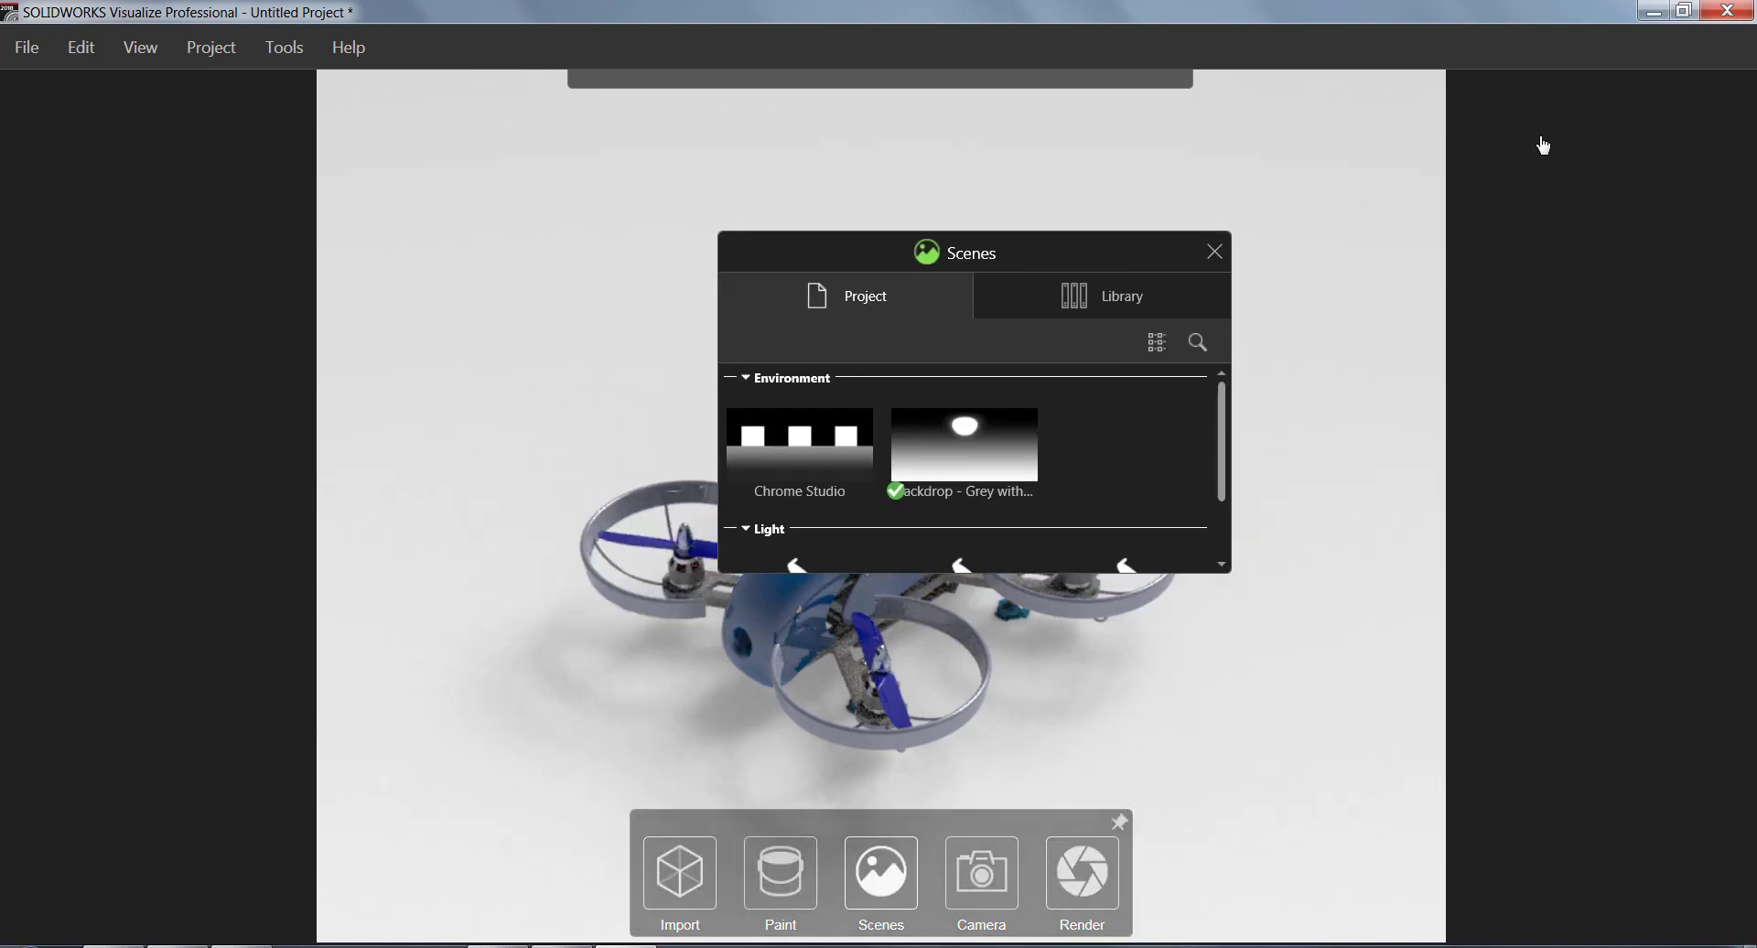
left_click_drag(1543, 144, 1625, 98)
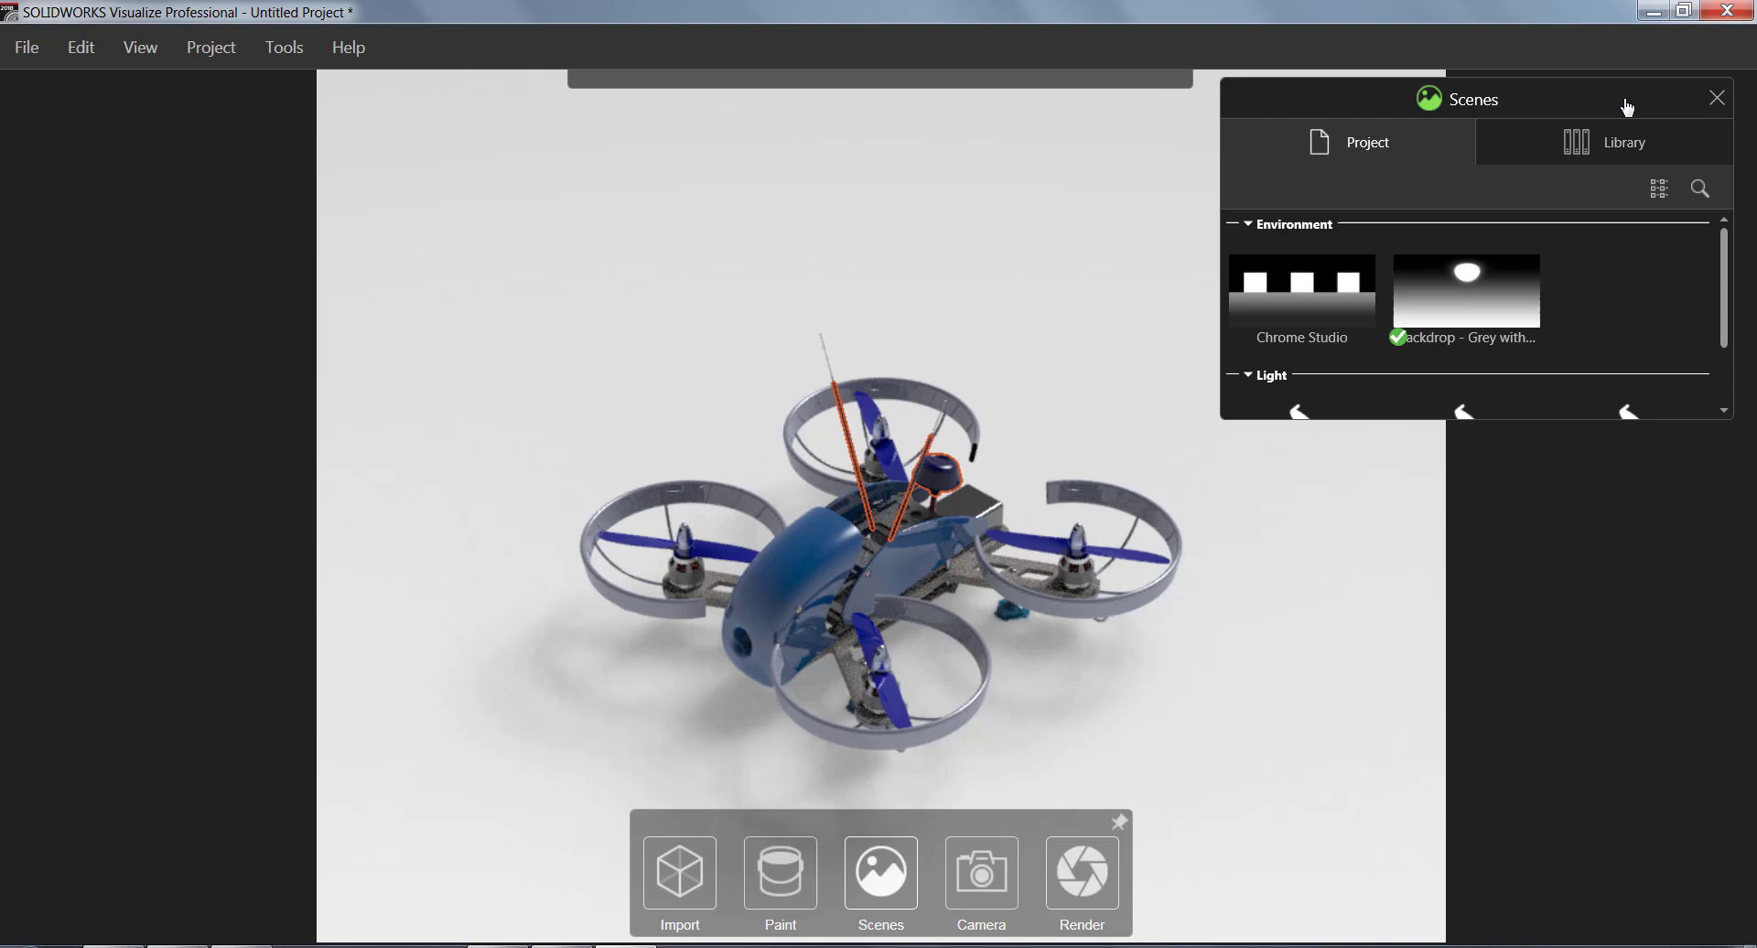
left_click_drag(1726, 416, 1748, 775)
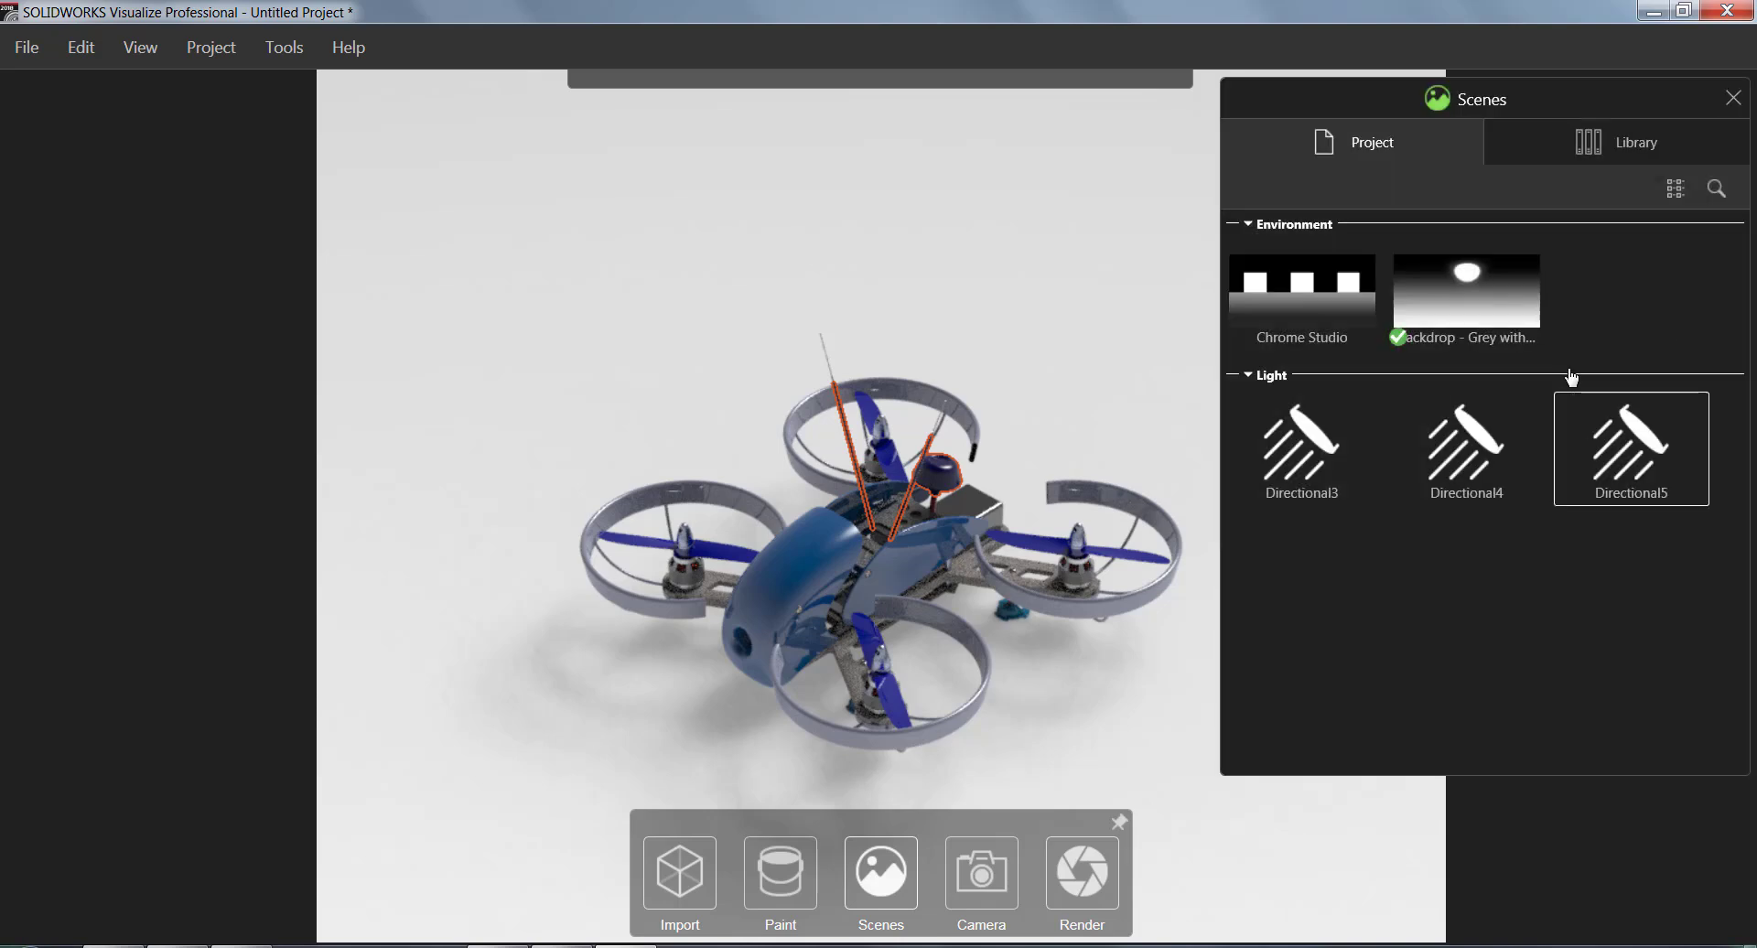
left_click(1600, 137)
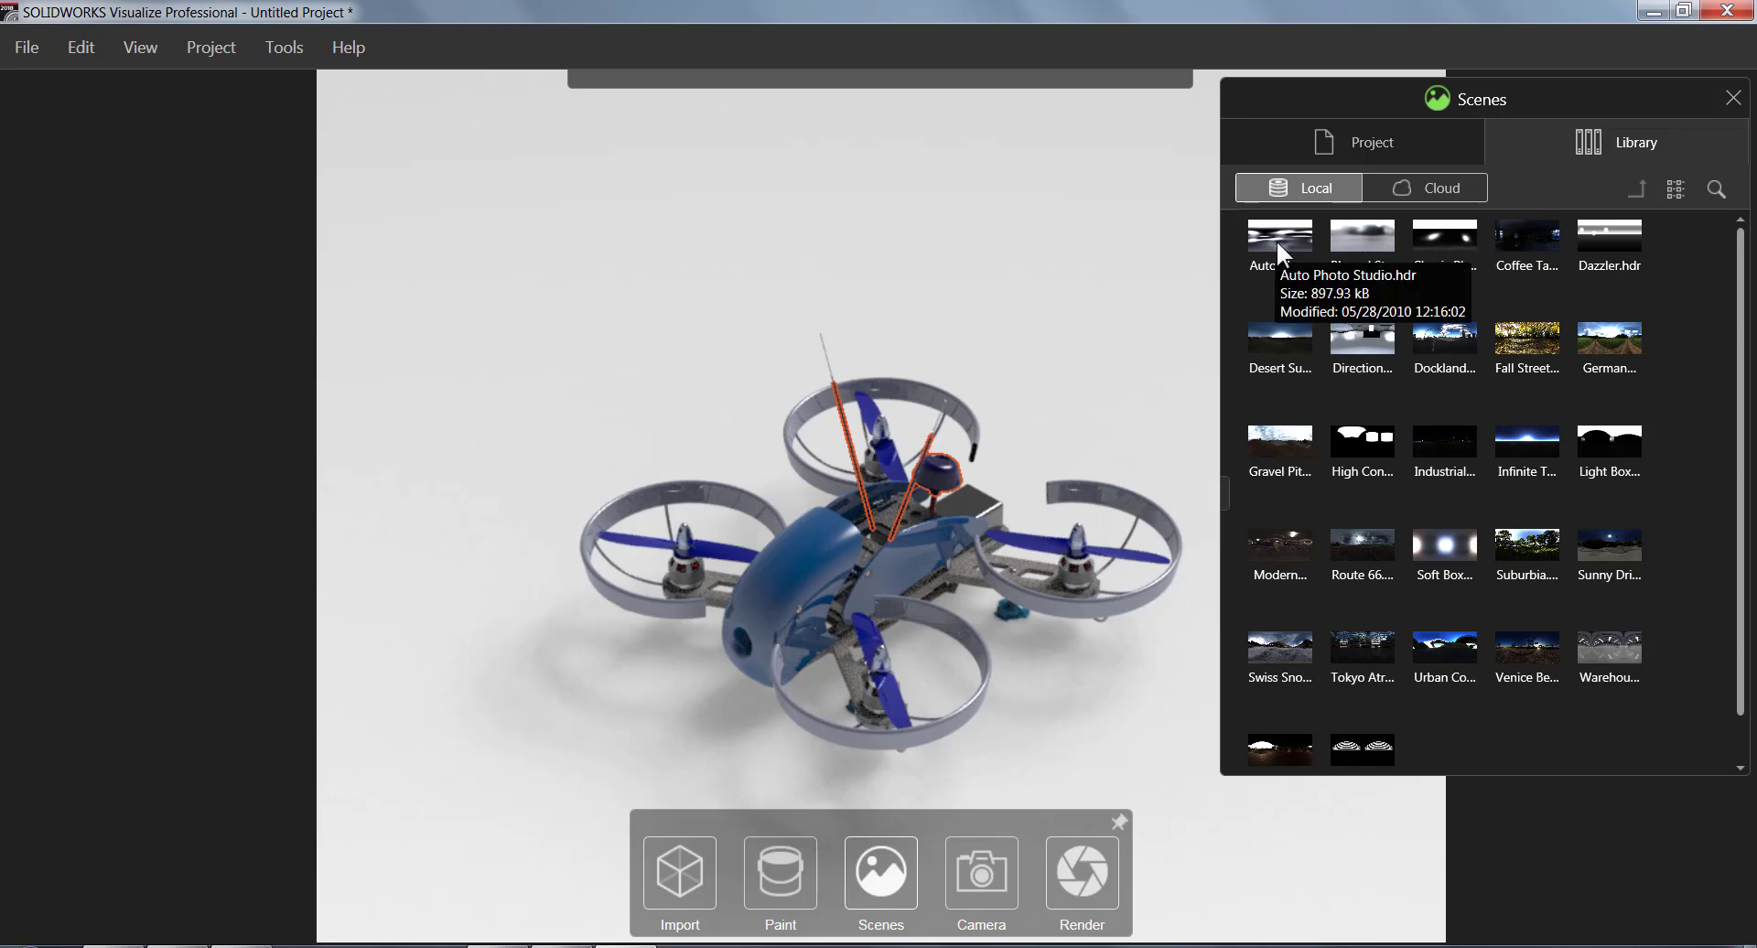
left_click_drag(1276, 240, 1062, 262)
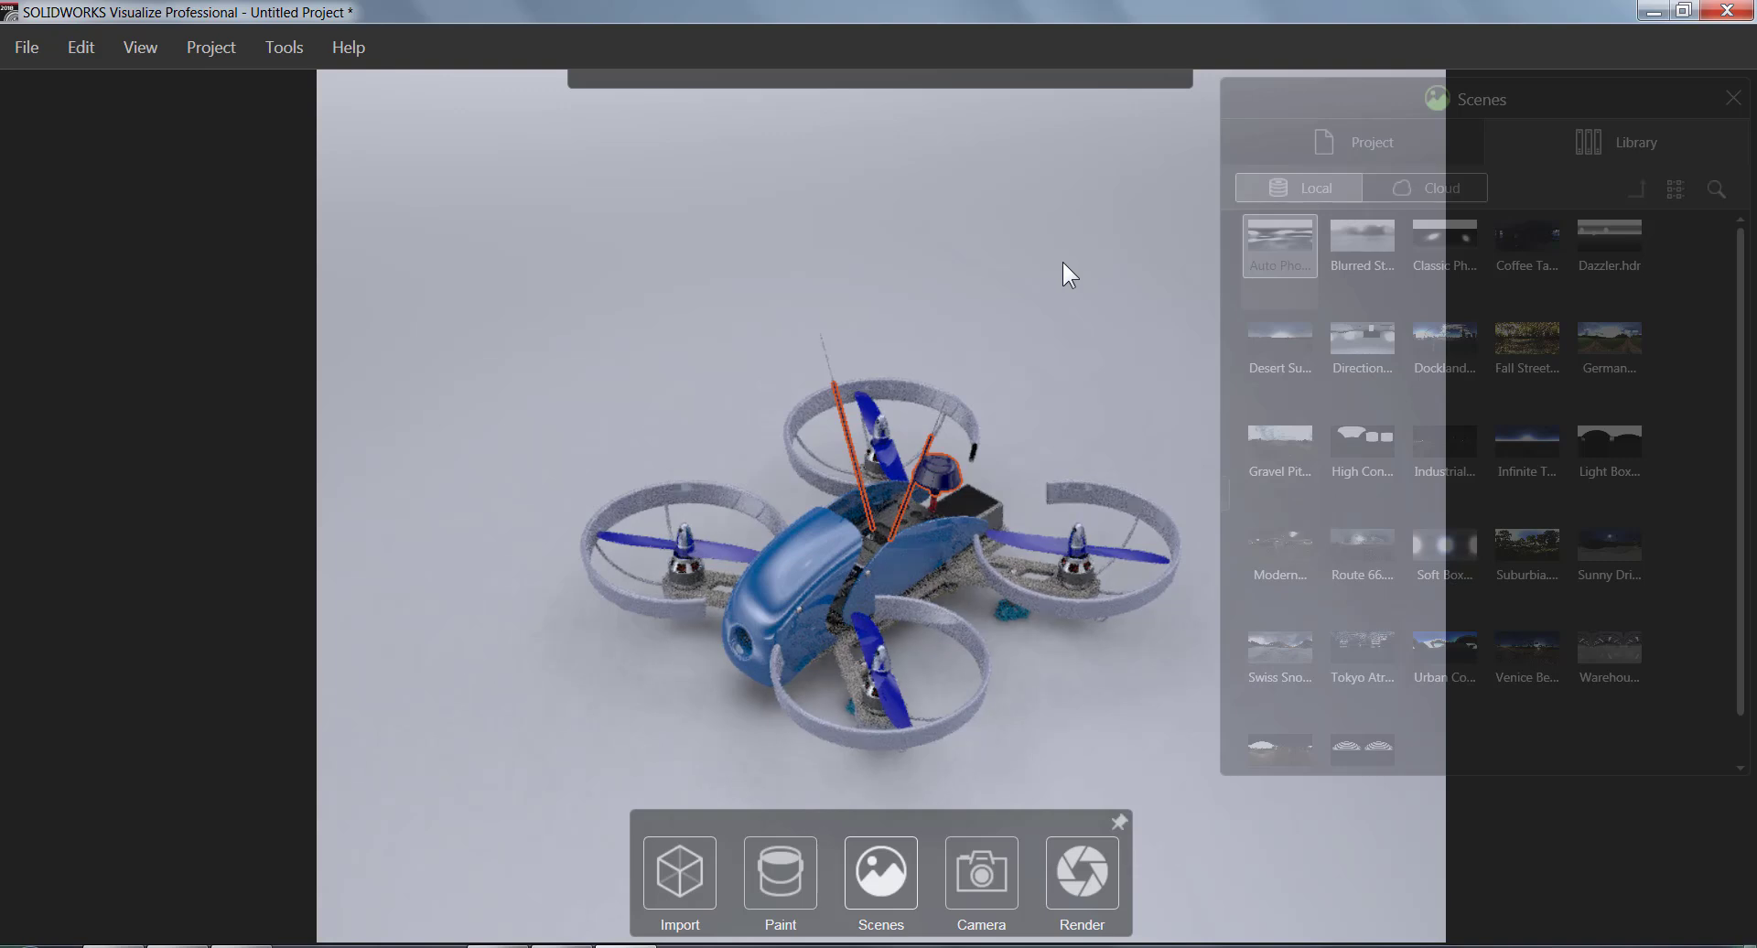
Step: In the Camera settings, set perspective to 29.05 and choose the Boost colour filter
left_click(1732, 98)
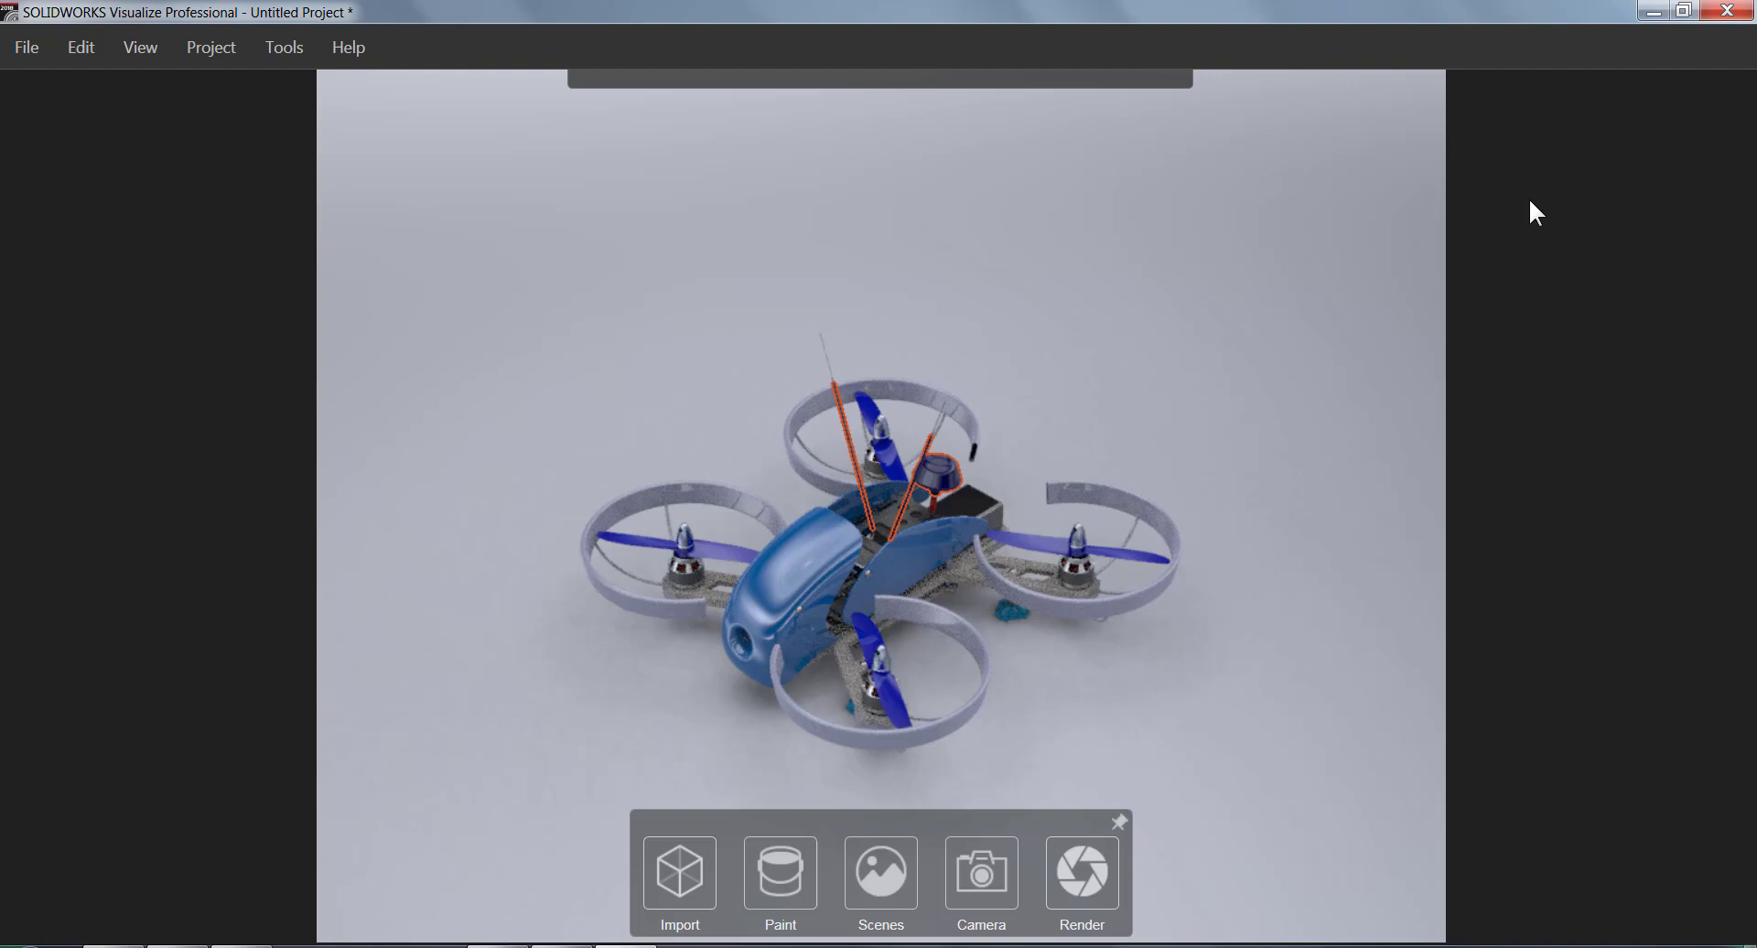
left_click(979, 839)
left_click_drag(940, 311, 1508, 153)
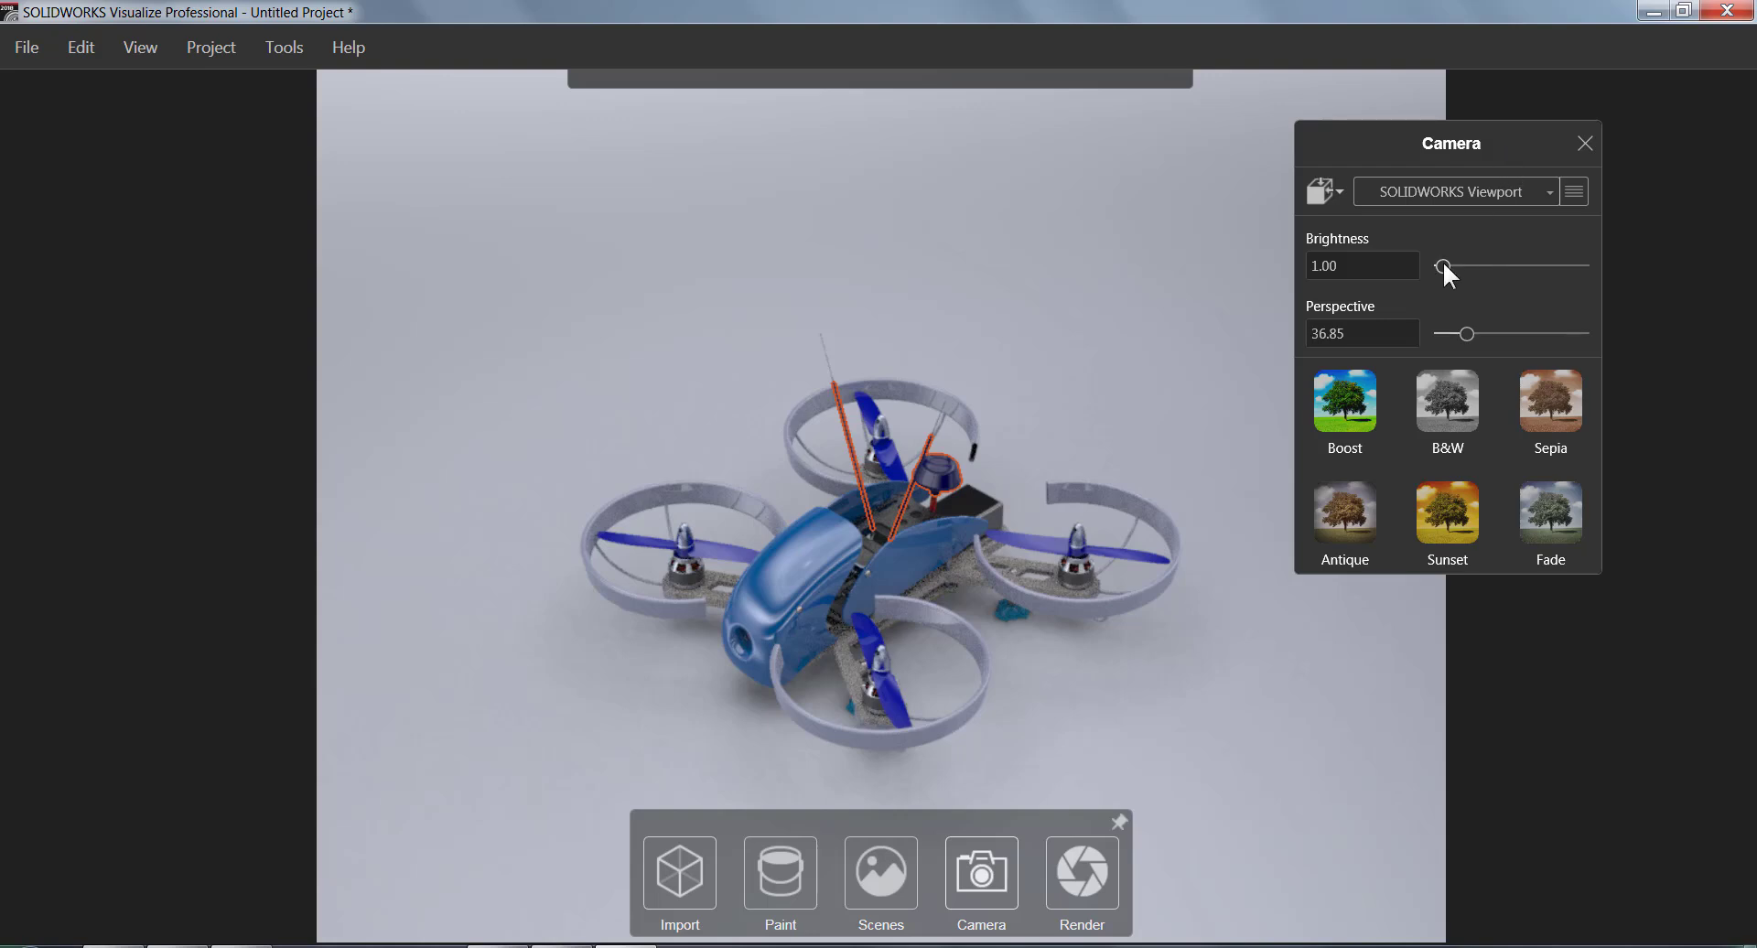
mouse_move(1443, 265)
left_mouse_down()
mouse_move(1510, 271)
mouse_move(1444, 268)
left_mouse_up()
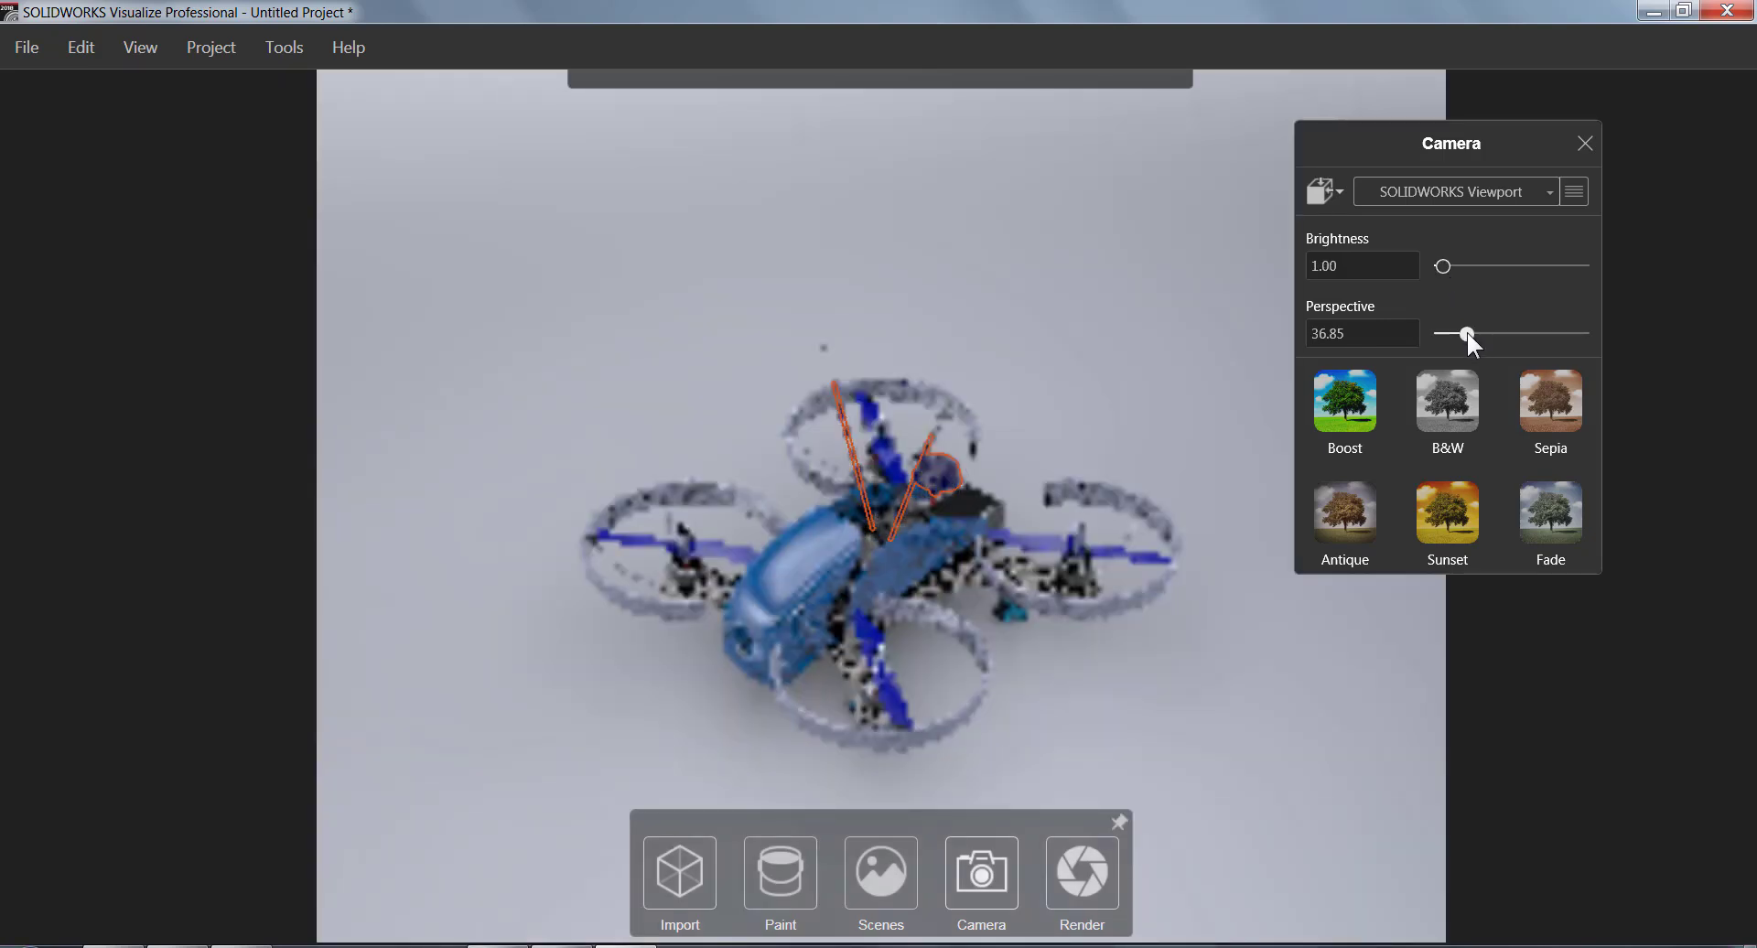
mouse_move(1468, 333)
left_mouse_down()
mouse_move(1532, 337)
mouse_move(1461, 335)
left_mouse_up()
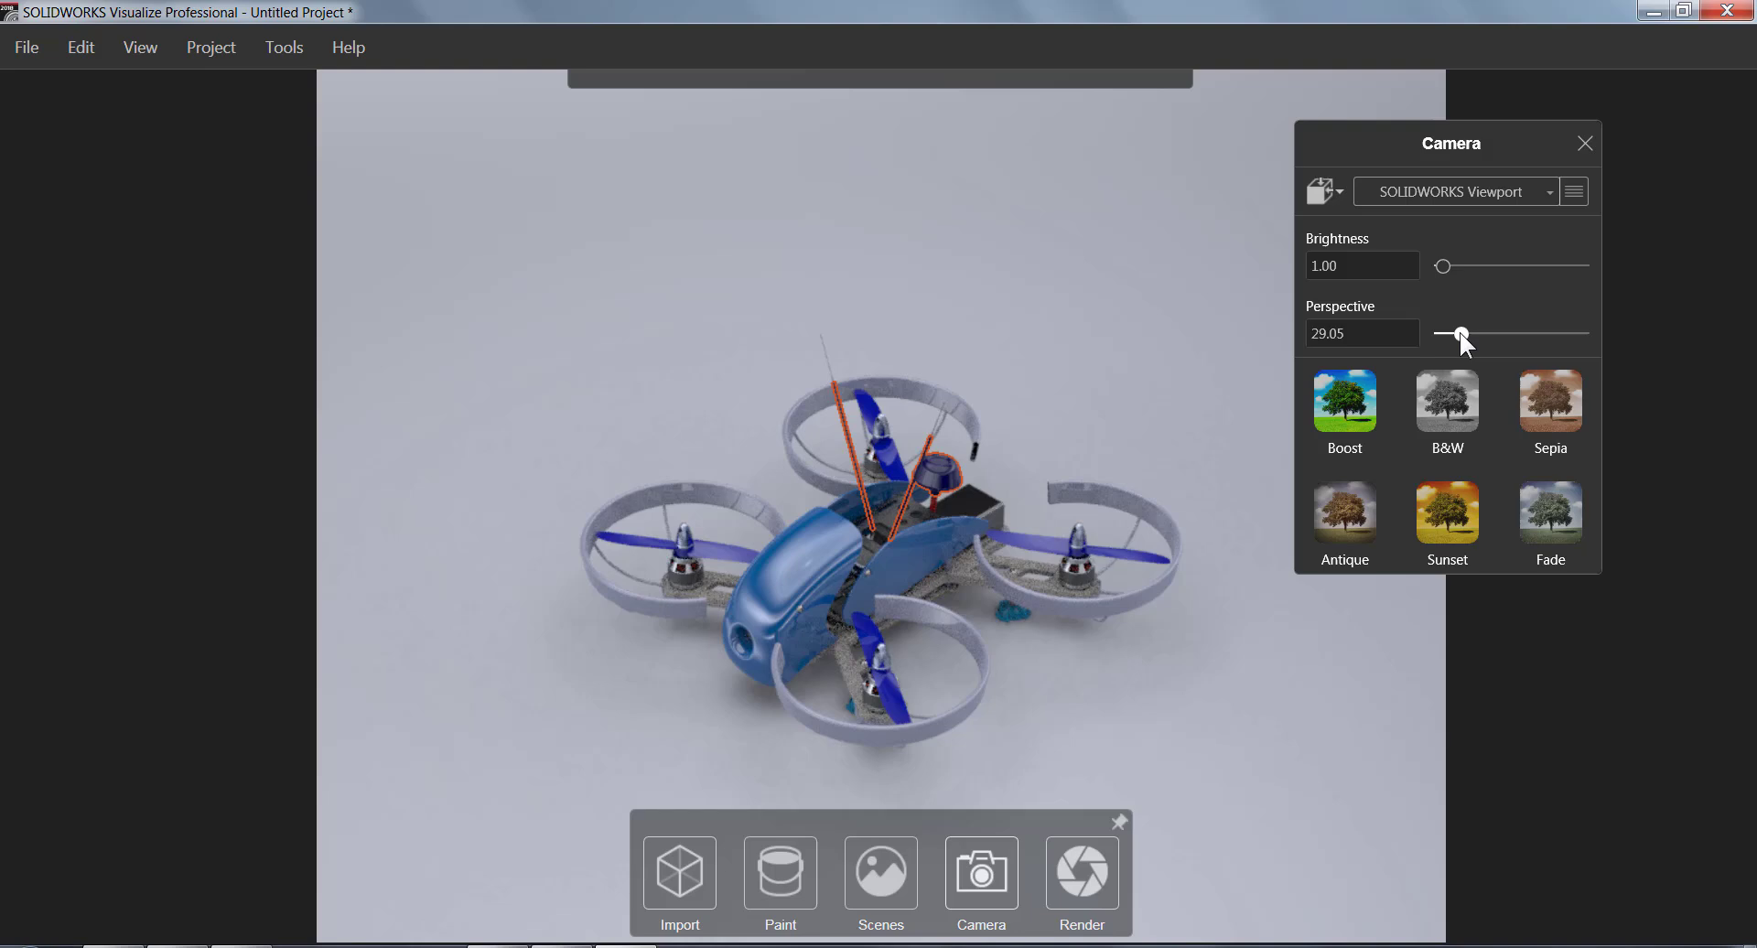
left_click(1345, 399)
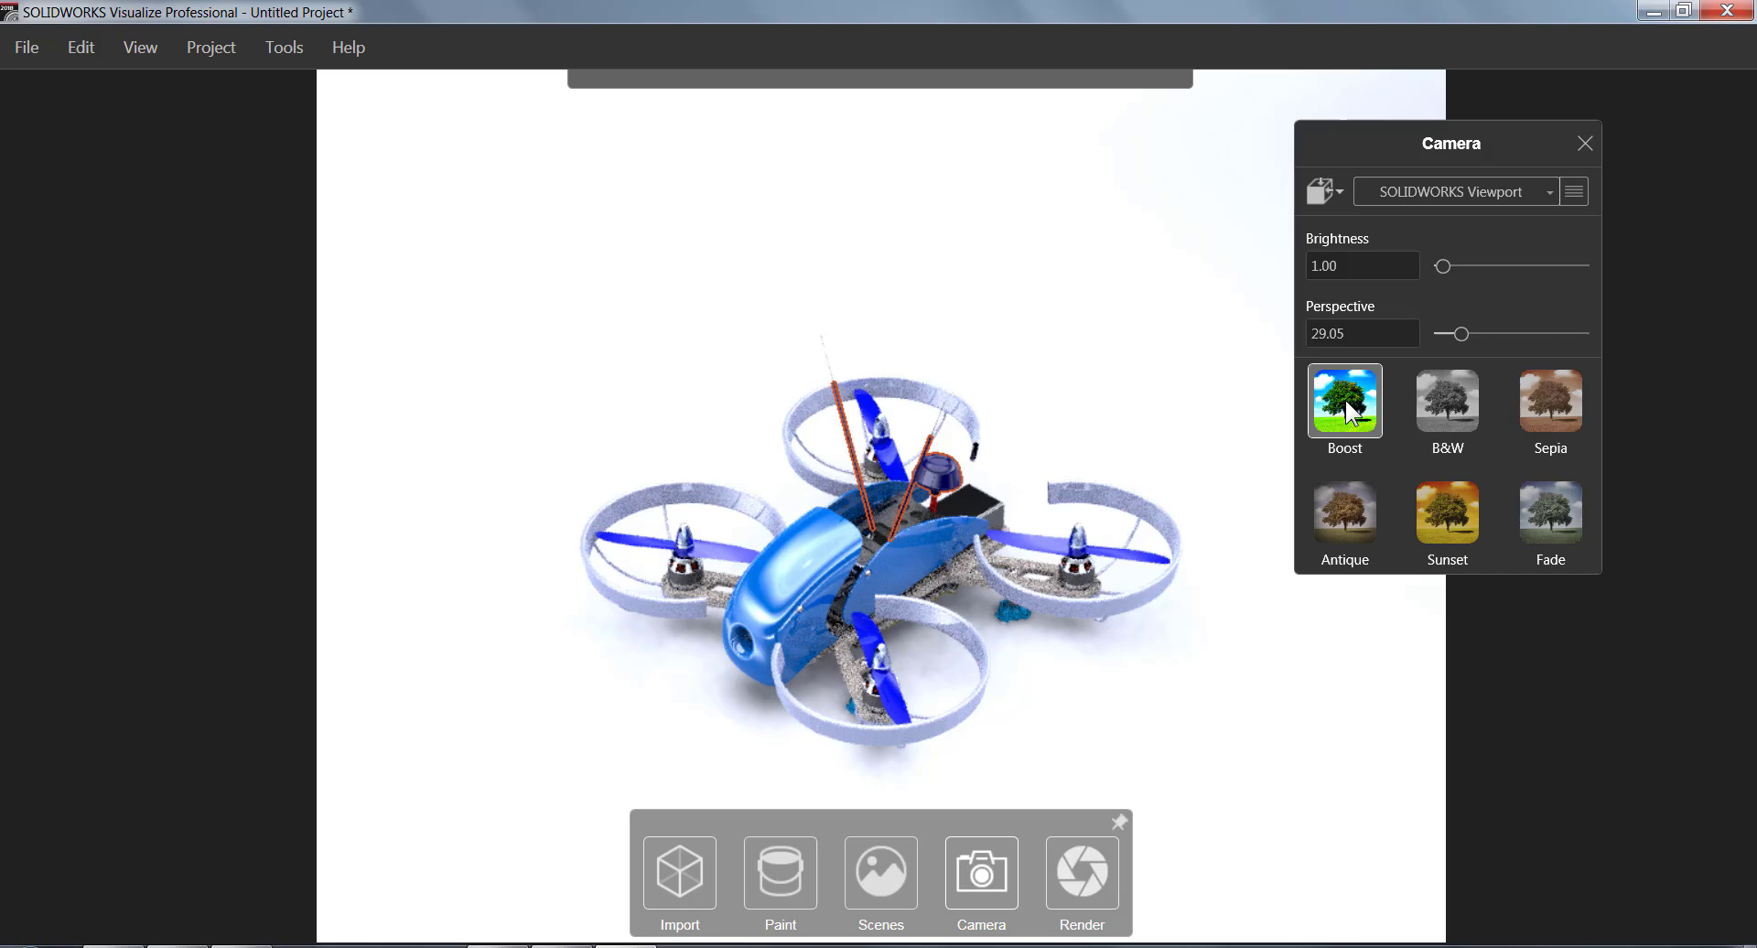
Step: Choose the High Quality render profile and start an offline render of the drone
left_click(1585, 143)
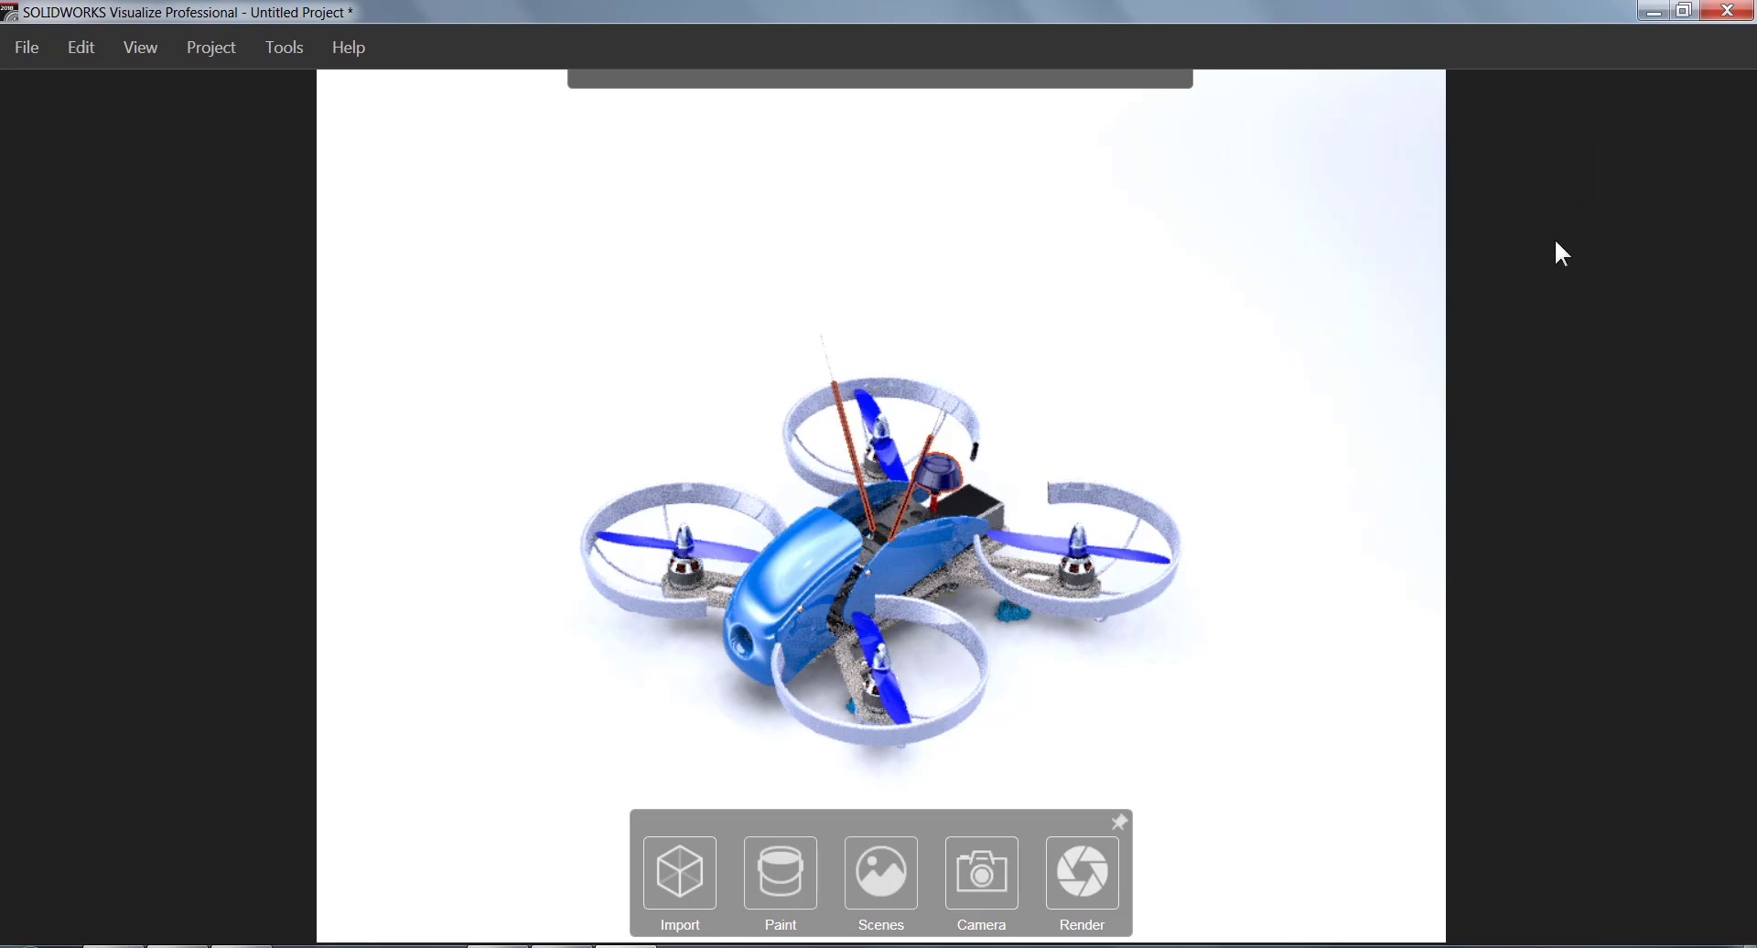
right_click(1080, 881)
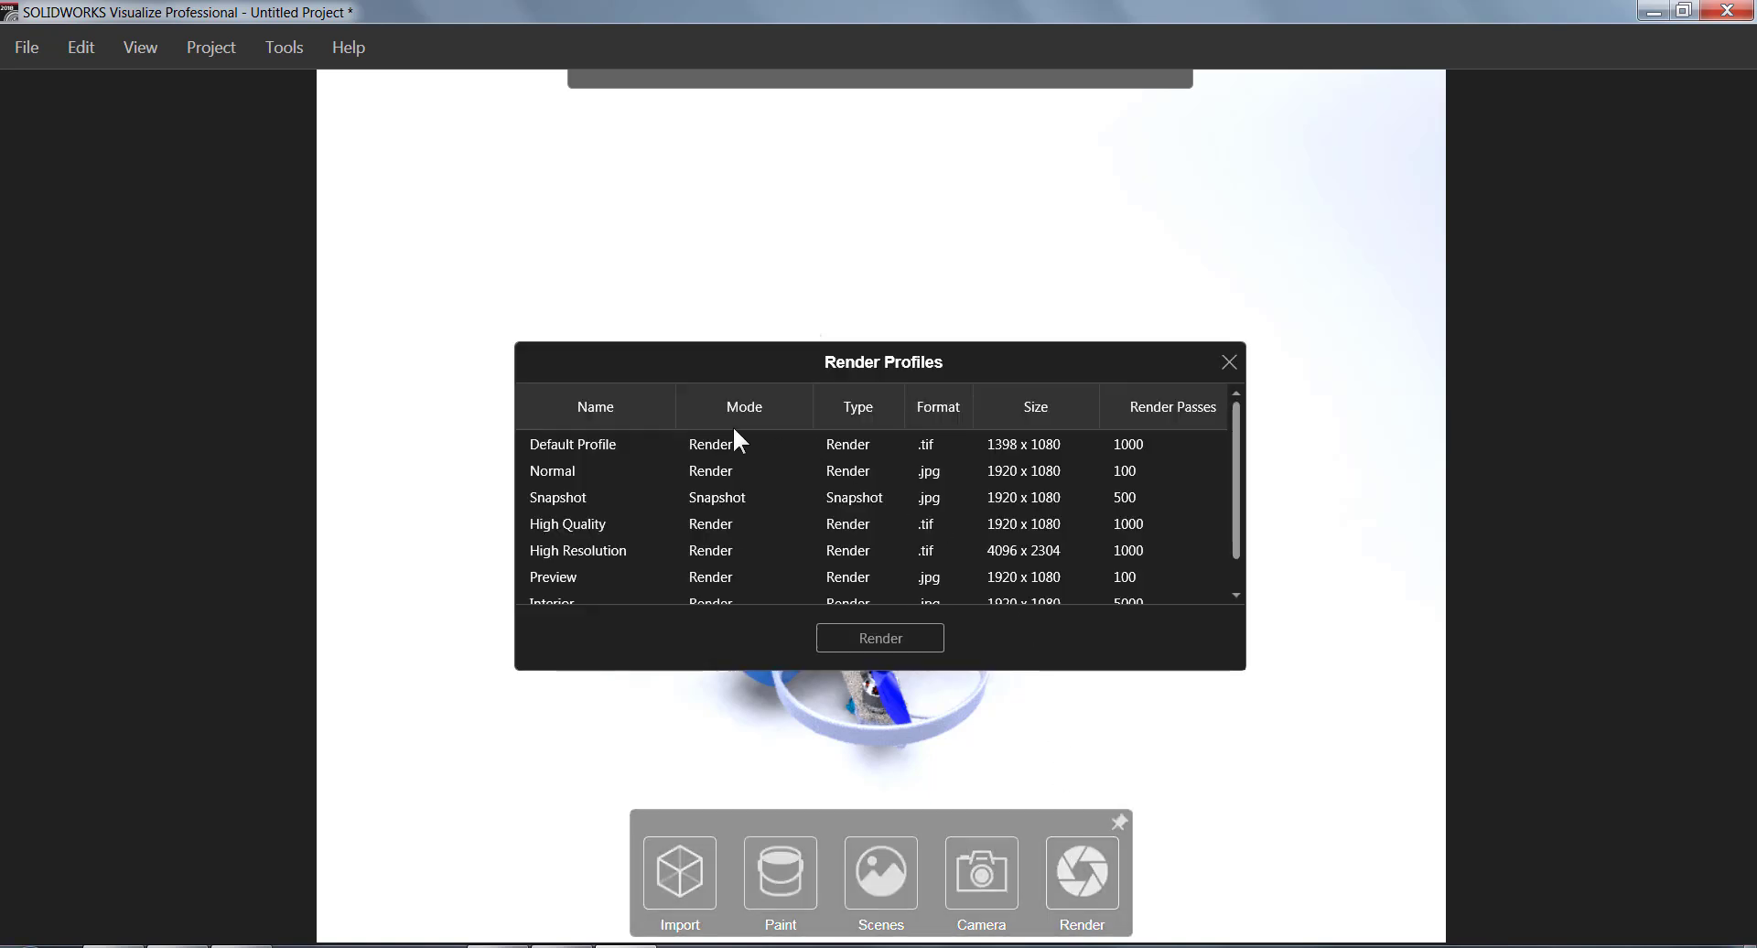
left_click(710, 522)
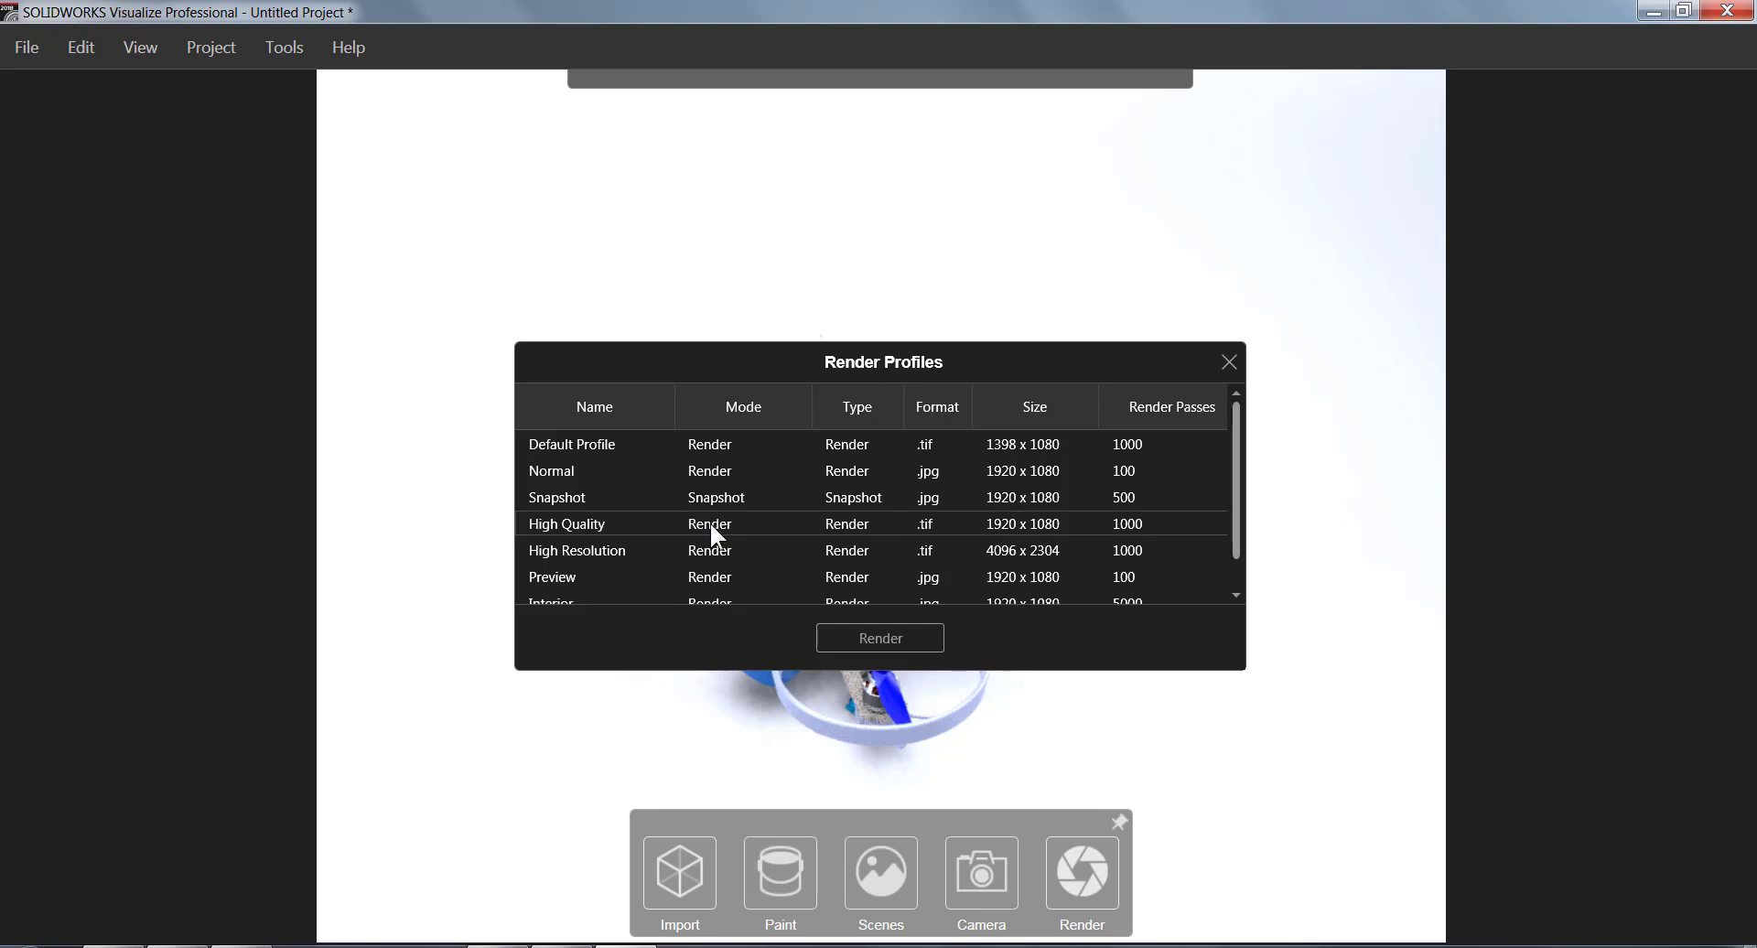
left_click(877, 641)
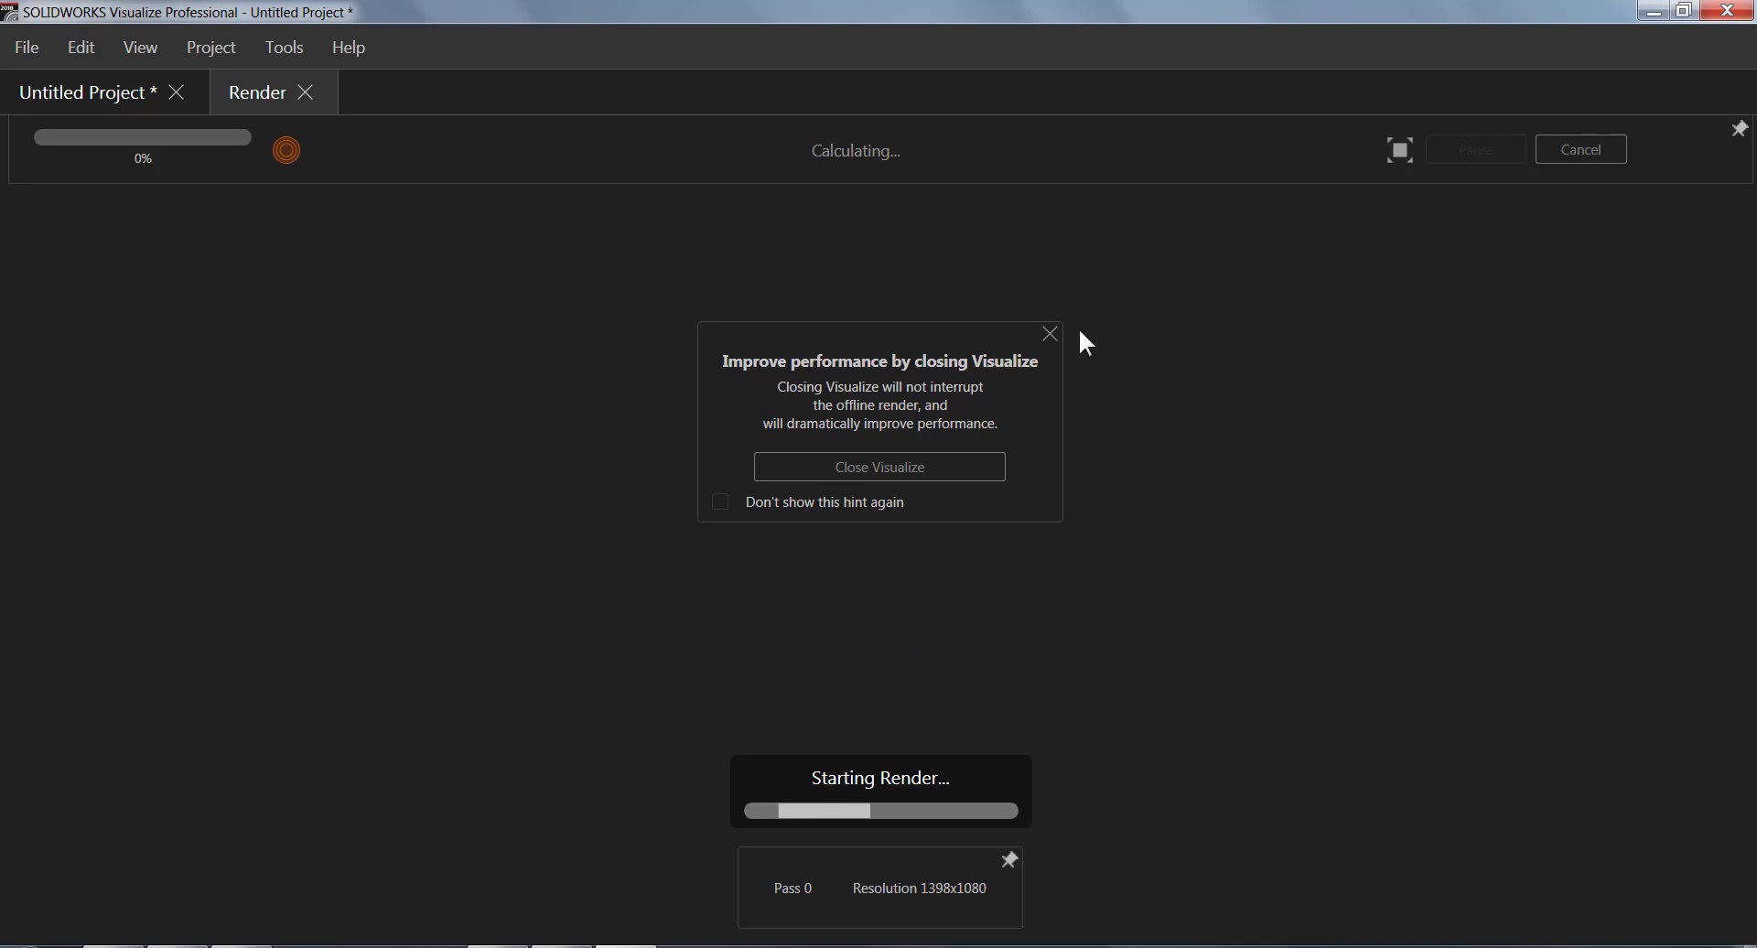
Step: Dismiss the 'Improve performance' hint on the Render tab
left_click(1049, 334)
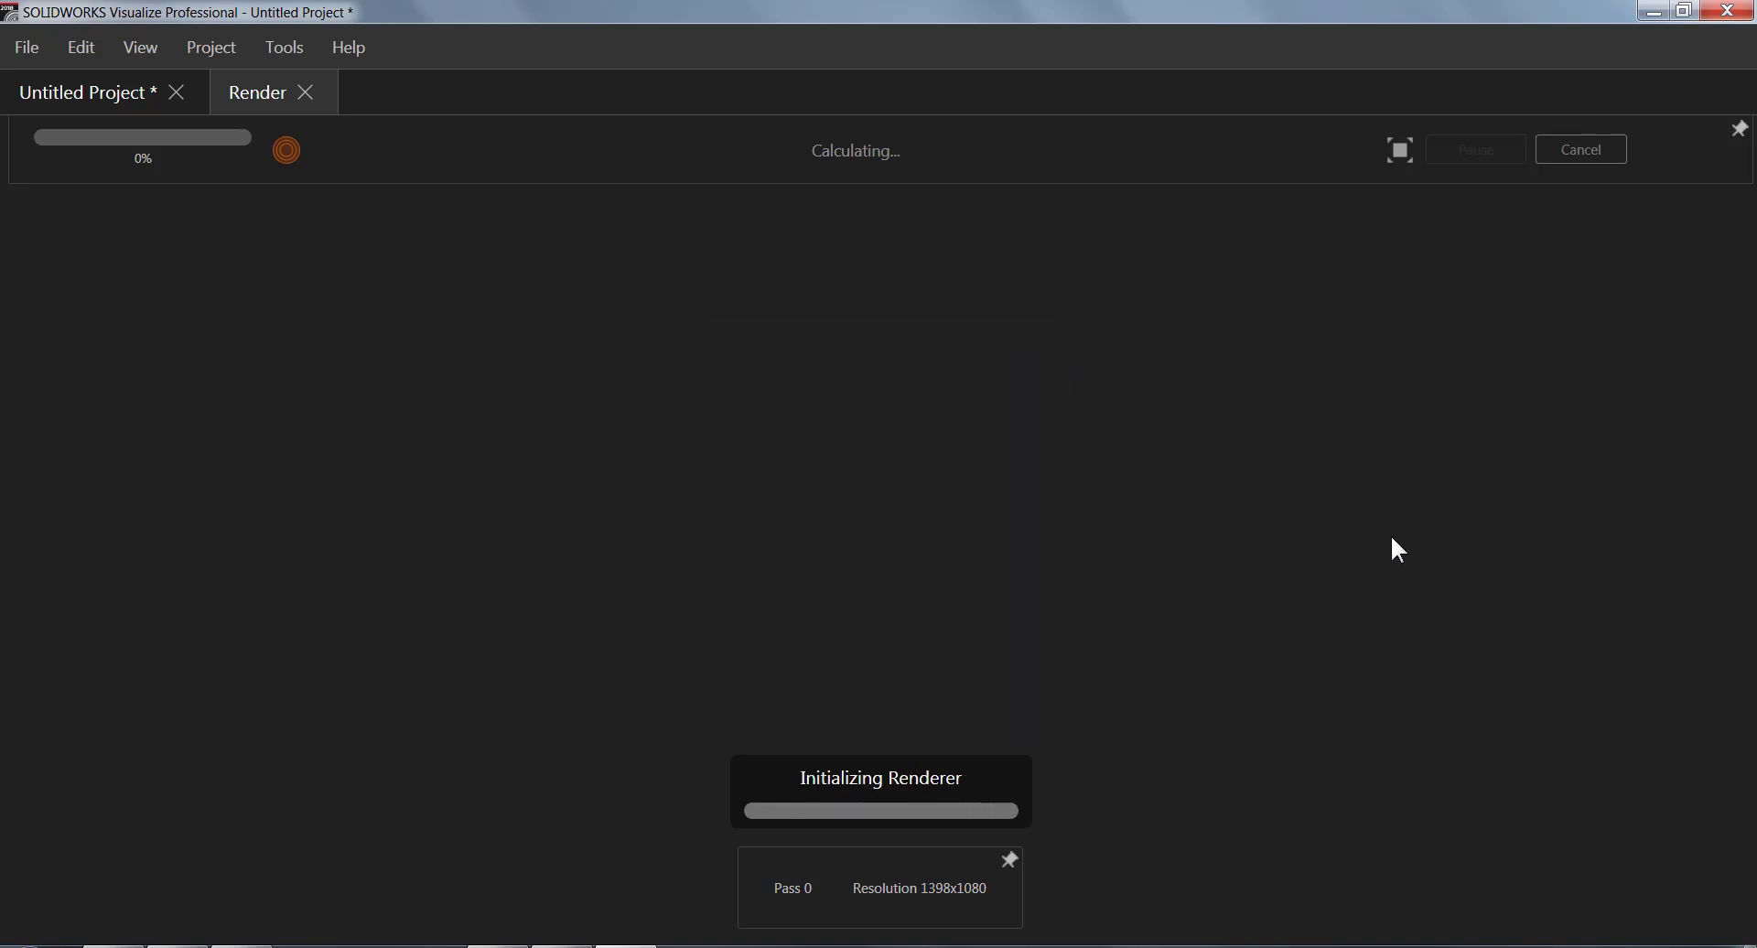